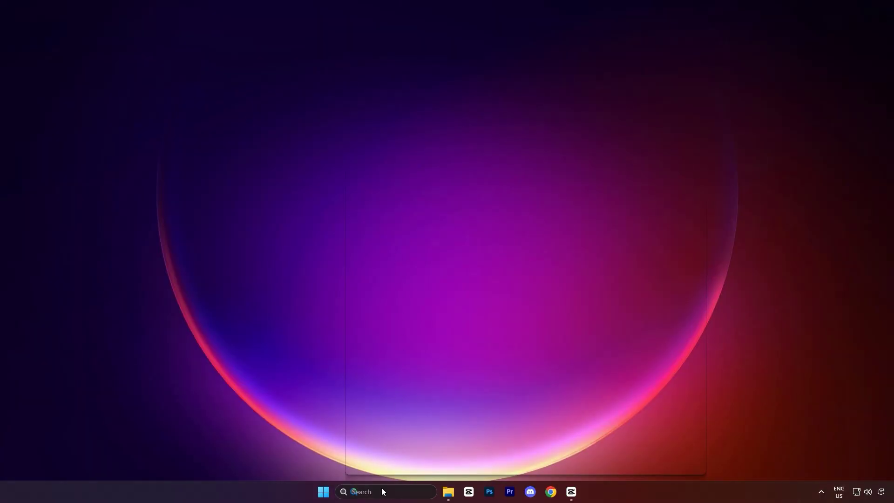
- Run ipconfig /flushdns in an administrator Command Prompt to clear the DNS cache
{"action": "left_click", "coordinate": [384, 491]}
{"action": "type", "text": "cmd"}
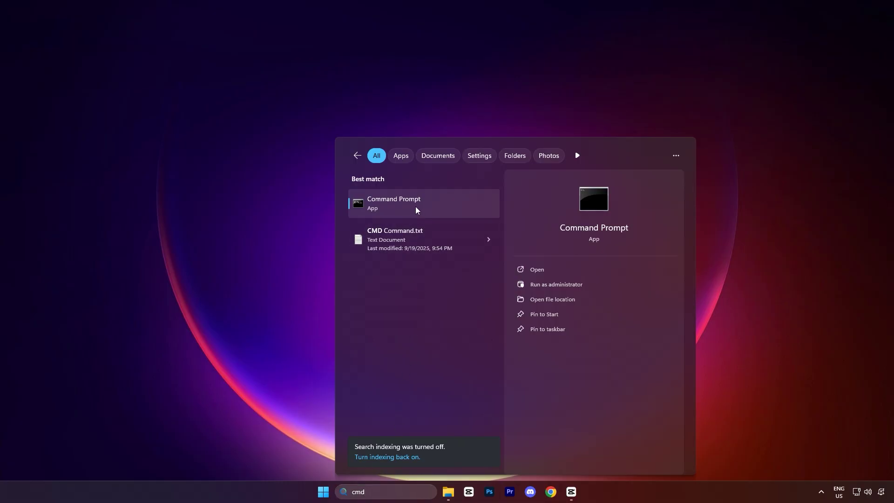
{"action": "right_click", "coordinate": [416, 206]}
{"action": "left_click", "coordinate": [461, 218]}
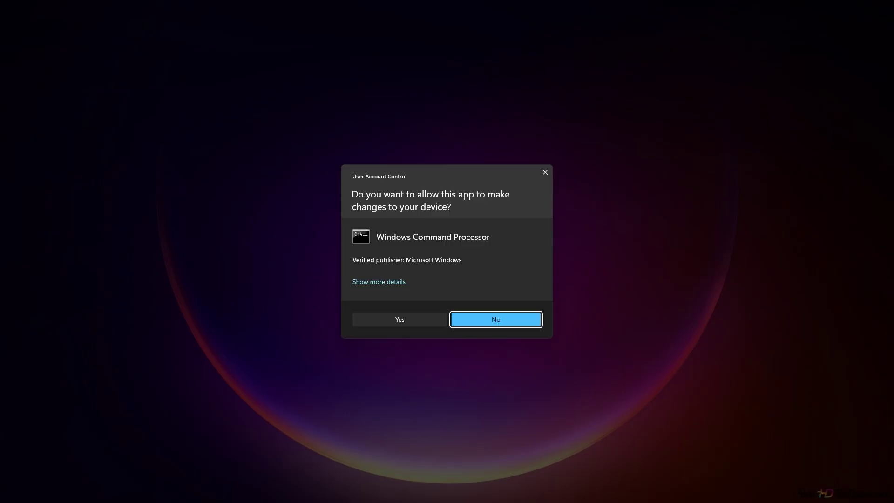
{"action": "left_click", "coordinate": [399, 319]}
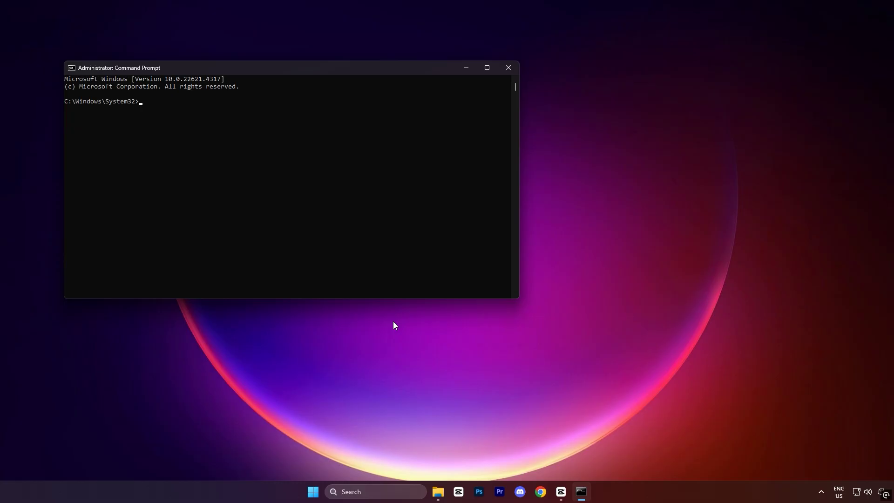
{"action": "left_click_drag", "start_coordinate": [247, 69], "coordinate": [404, 136]}
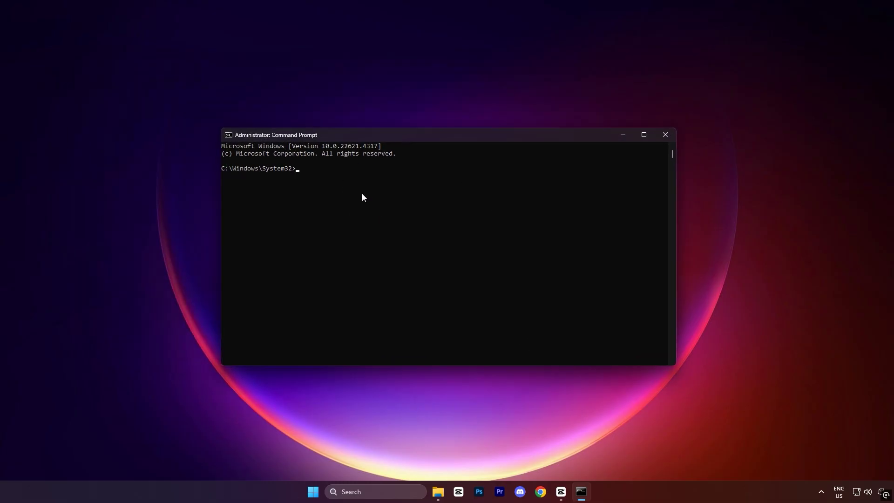
{"action": "type", "text": "ipconfig /flushdns"}
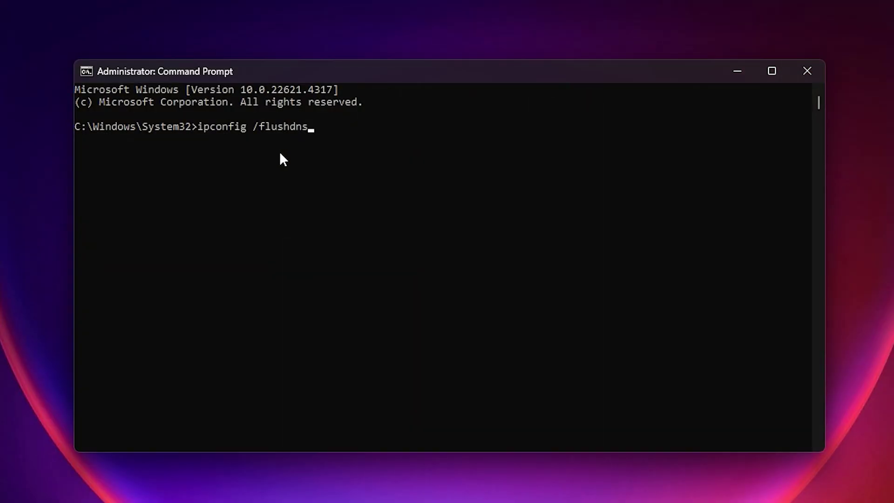
{"action": "key", "text": "Return"}
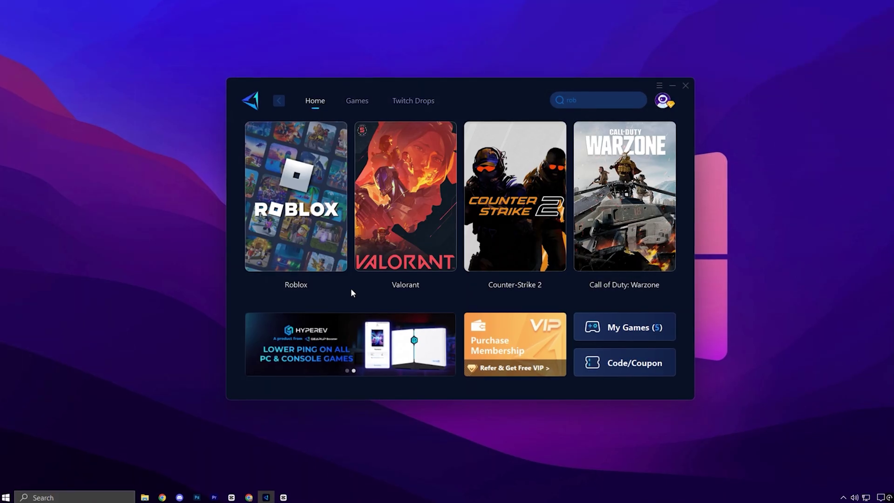
{"action": "mouse_move", "coordinate": [283, 196]}
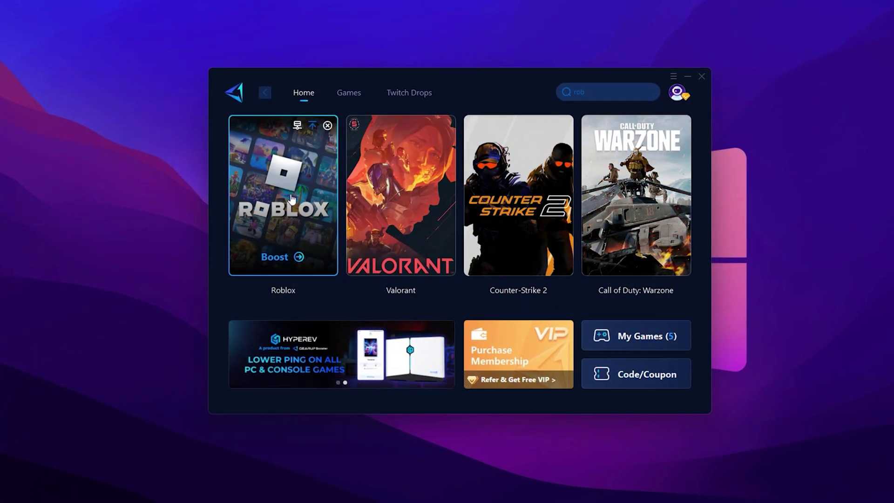
- Look over the profile and Games catalogue, then start boosting Roblox from Home
{"action": "left_click", "coordinate": [676, 92]}
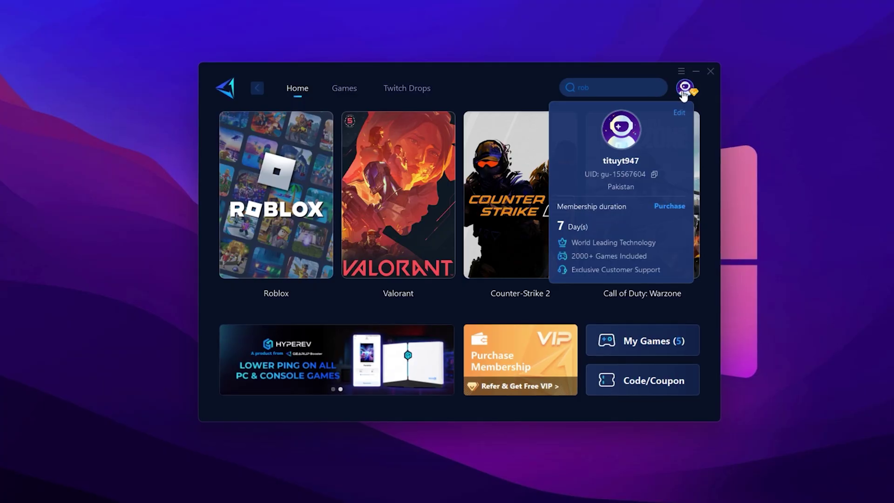
{"action": "left_click", "coordinate": [516, 85]}
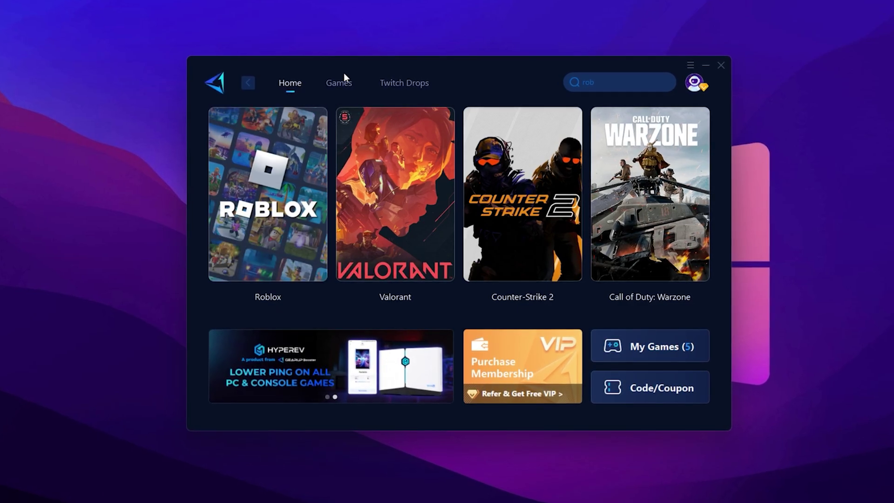
{"action": "left_click", "coordinate": [336, 82]}
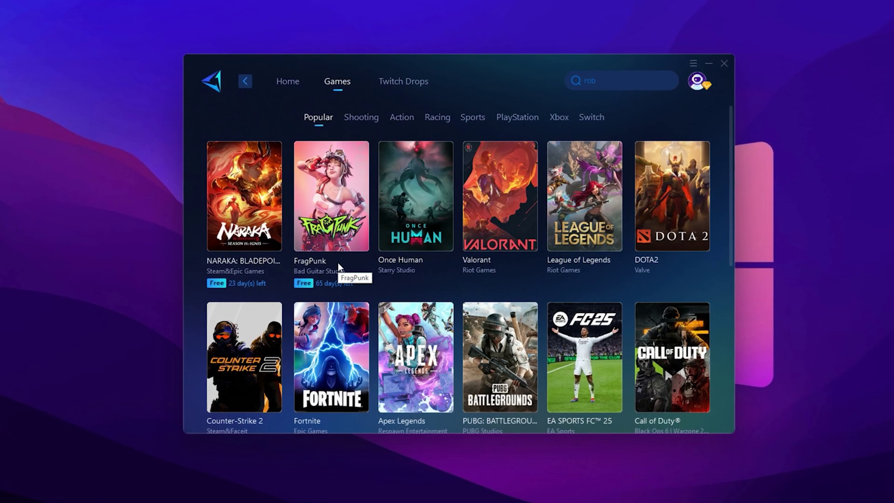
{"action": "left_click", "coordinate": [287, 80]}
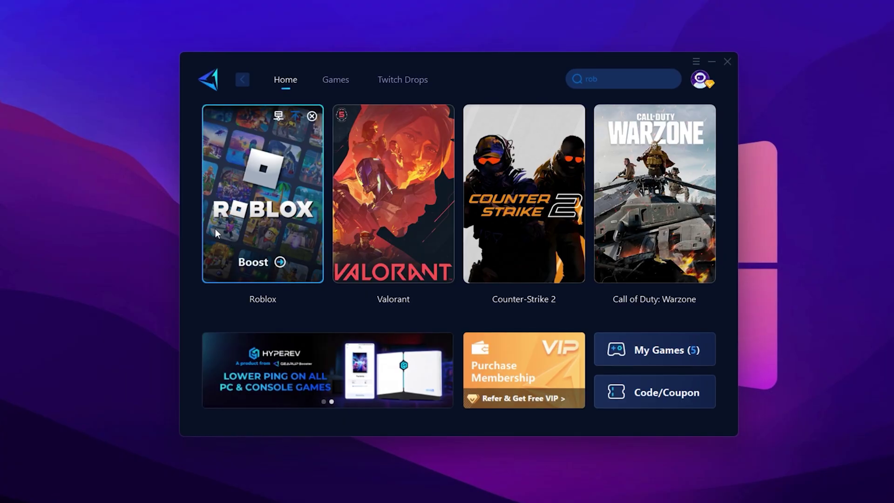
{"action": "left_click", "coordinate": [268, 263]}
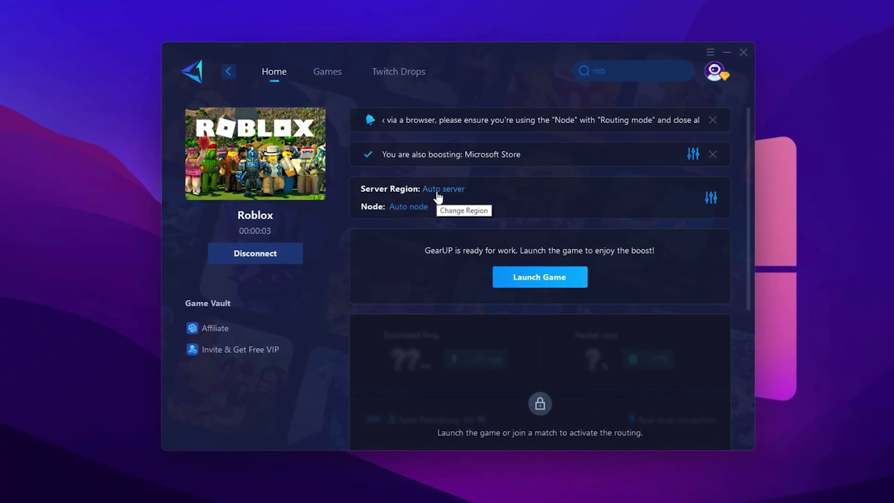
{"action": "left_click", "coordinate": [438, 194]}
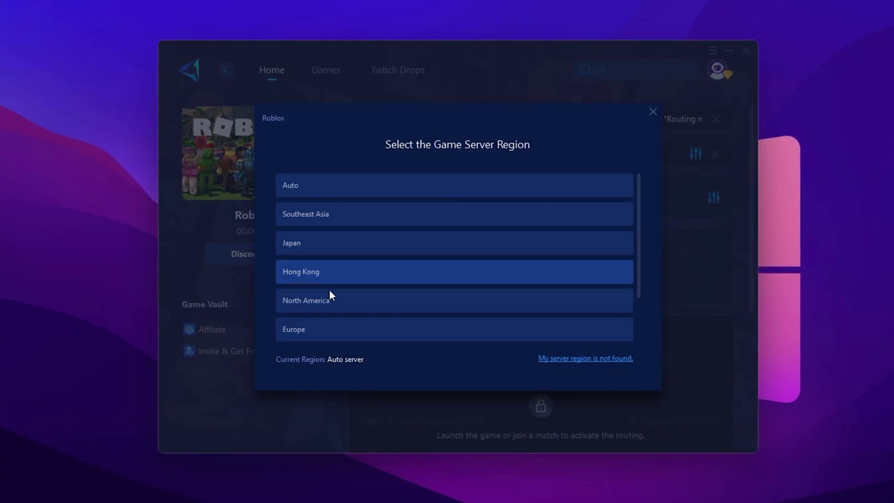
{"action": "scroll", "coordinate": [366, 288], "scroll_direction": "down", "scroll_amount": 2}
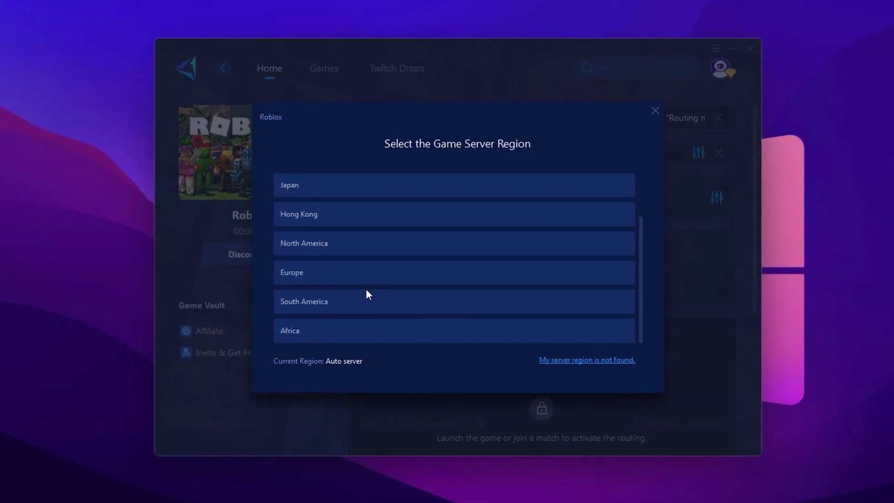
{"action": "scroll", "coordinate": [411, 293], "scroll_direction": "up", "scroll_amount": 1}
{"action": "scroll", "coordinate": [410, 293], "scroll_direction": "up", "scroll_amount": 1}
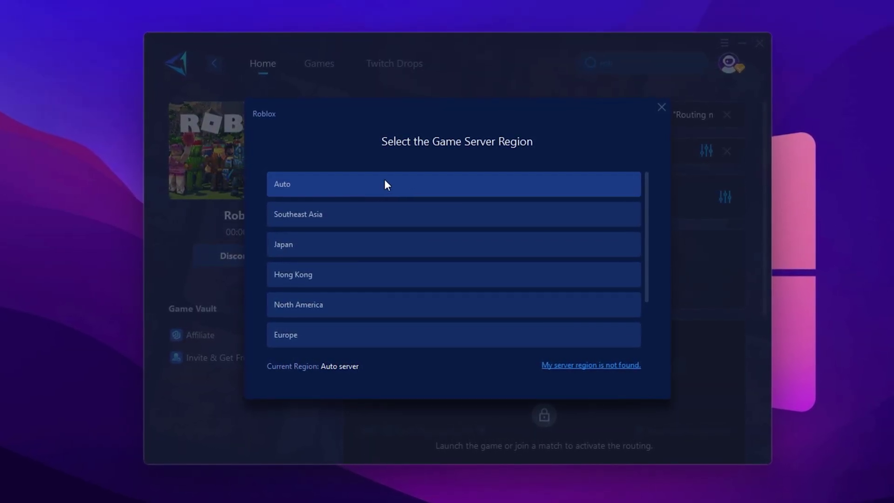
{"action": "left_click", "coordinate": [666, 108]}
{"action": "left_click", "coordinate": [404, 204]}
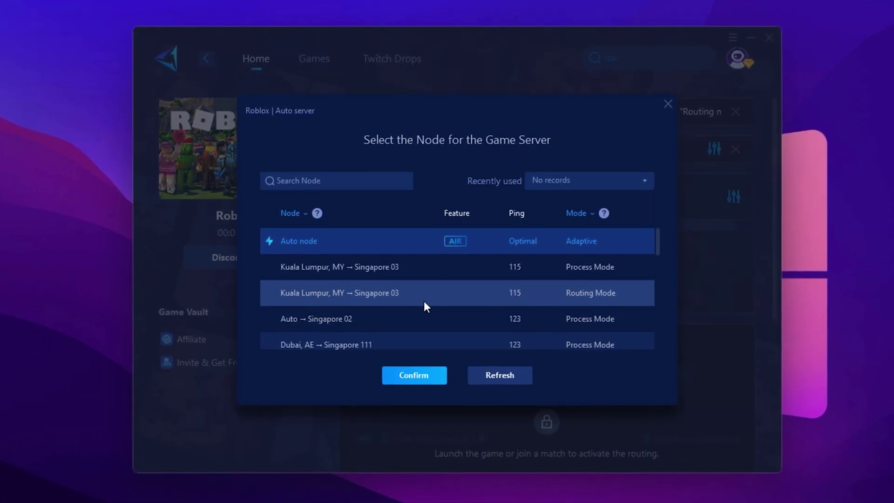
{"action": "scroll", "coordinate": [407, 298], "scroll_direction": "down", "scroll_amount": 1}
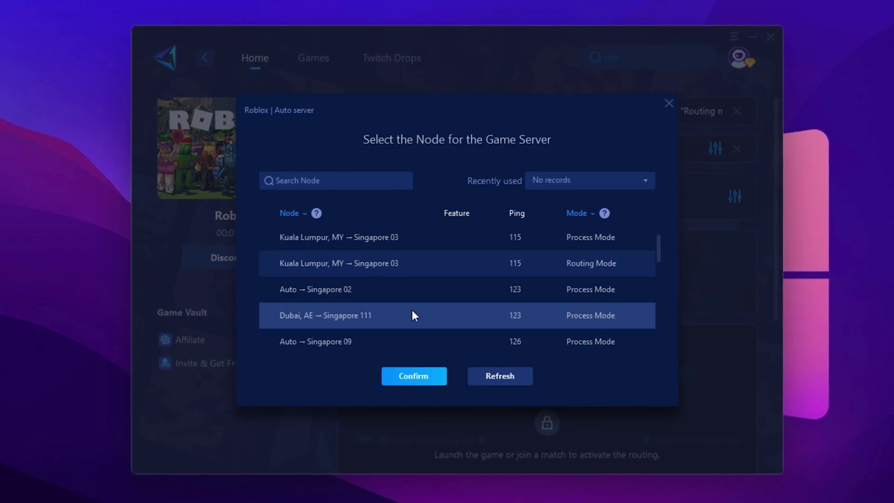
{"action": "scroll", "coordinate": [411, 314], "scroll_direction": "up", "scroll_amount": 1}
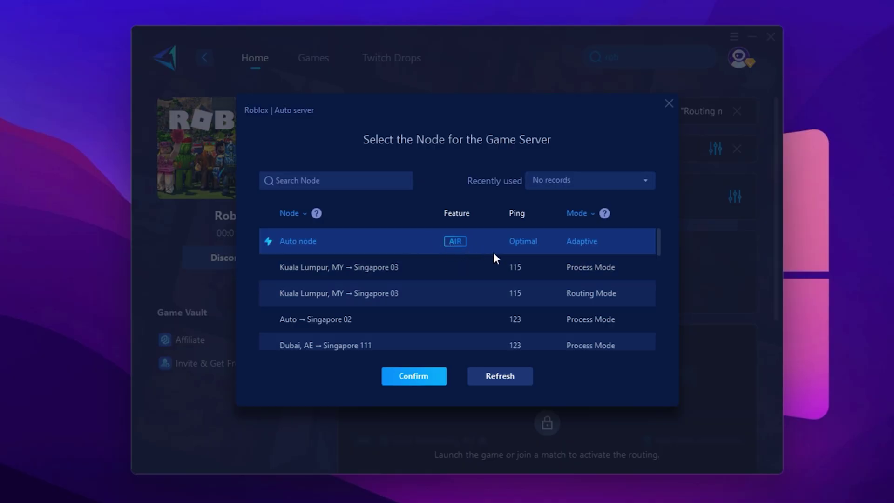
{"action": "left_click", "coordinate": [668, 104]}
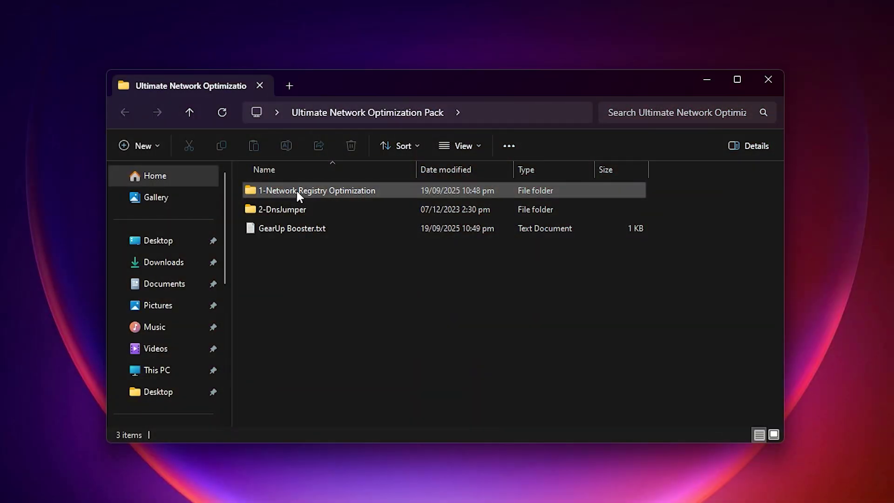
- Open the 1-Network Registry Optimization folder and select Network Throttling.reg
{"action": "double_click", "coordinate": [297, 191]}
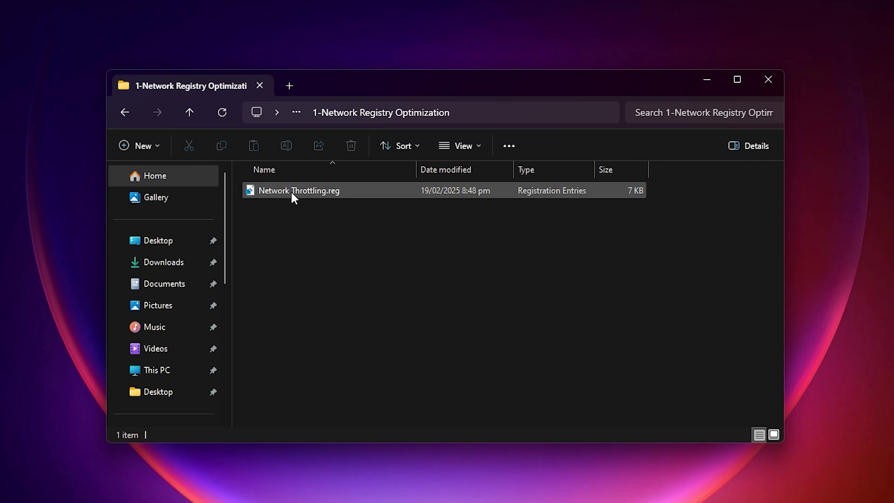
{"action": "left_click", "coordinate": [307, 192]}
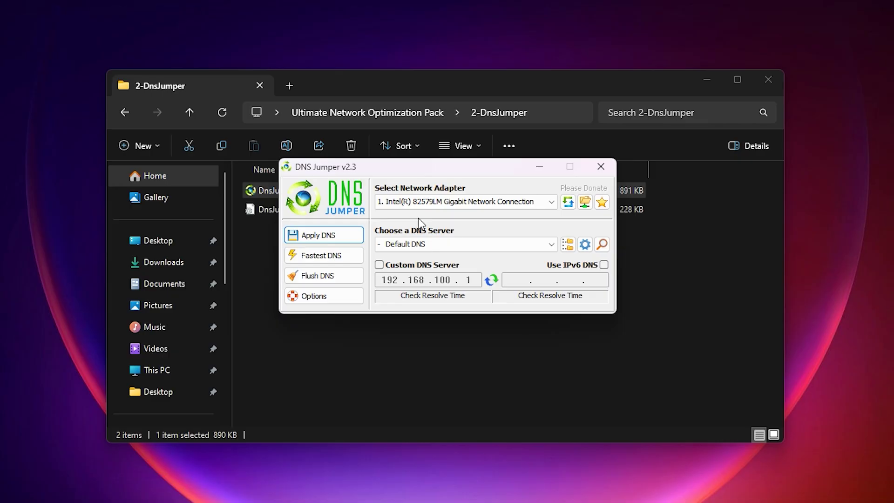
- Run DNS Jumper's fastest-DNS test, which ranks Cloudflare 1.1.1.1 first at 23 ms
{"action": "left_click", "coordinate": [467, 202]}
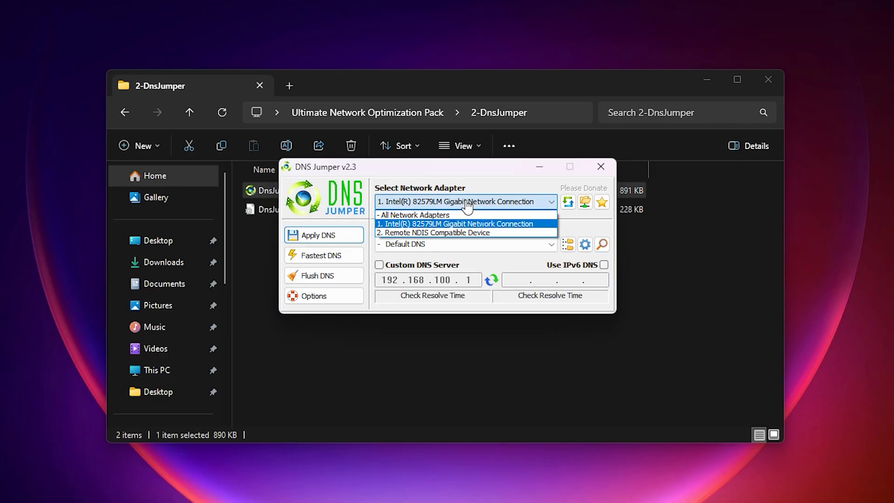
{"action": "left_click", "coordinate": [467, 205]}
{"action": "left_click", "coordinate": [323, 256]}
{"action": "left_click", "coordinate": [557, 365]}
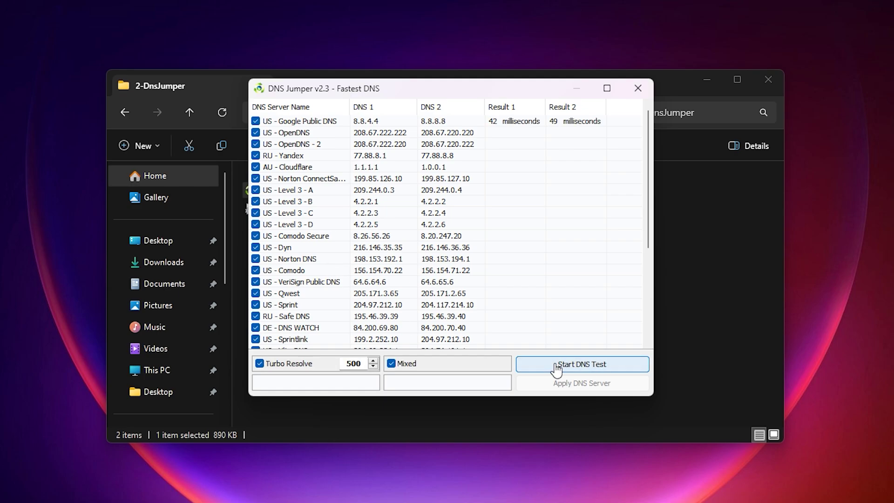
{"action": "left_click", "coordinate": [557, 365]}
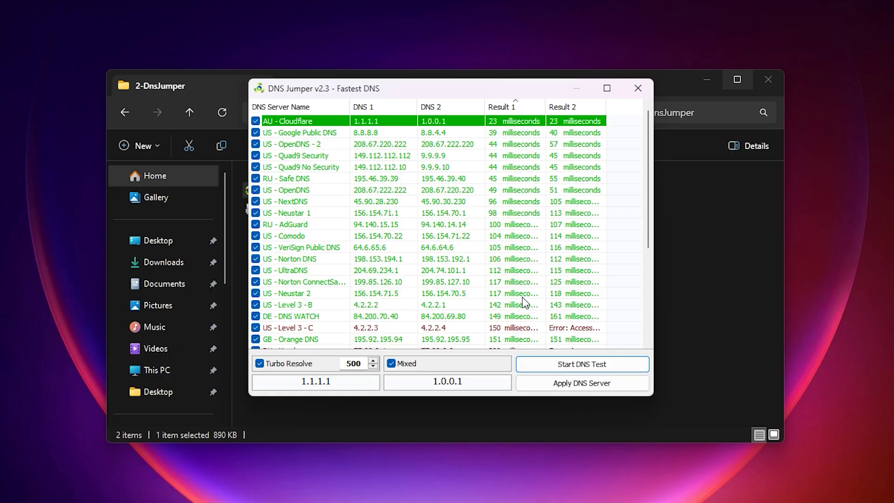
{"action": "left_click", "coordinate": [638, 88]}
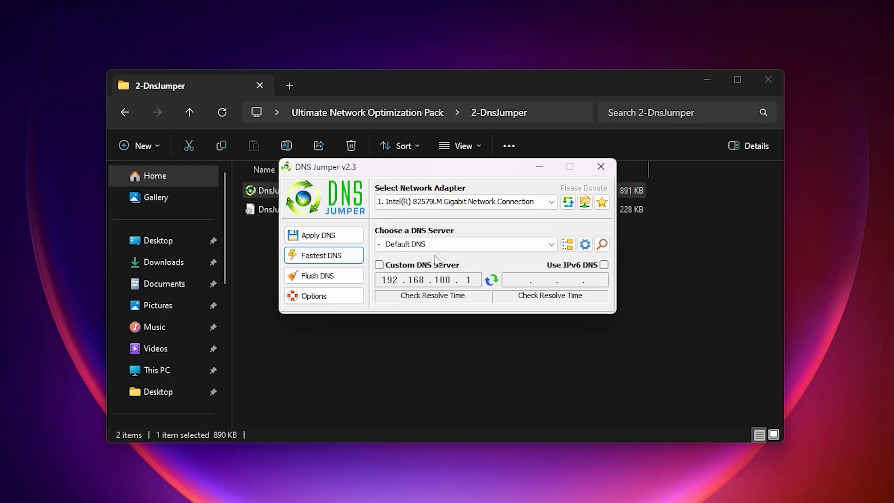
{"action": "left_click", "coordinate": [464, 244]}
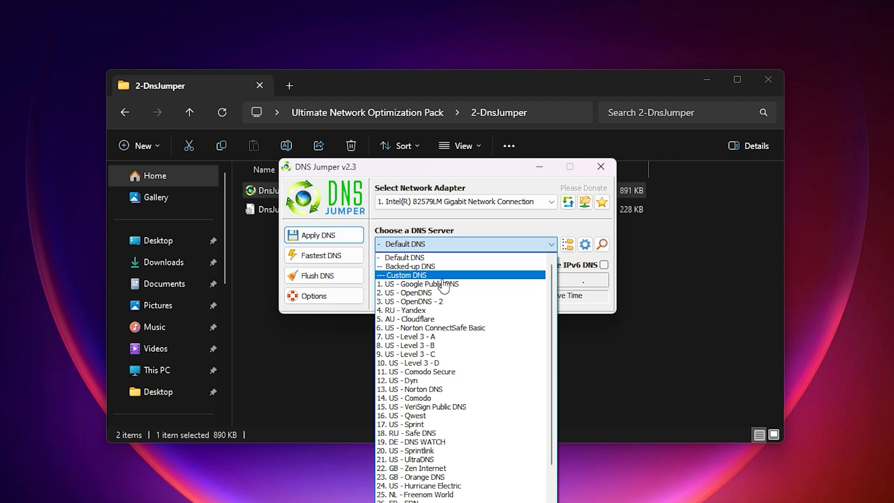
- Keep Default DNS, minimise DNS Jumper, and return to the Ultimate Network Optimization Pack folder
{"action": "left_click", "coordinate": [427, 257]}
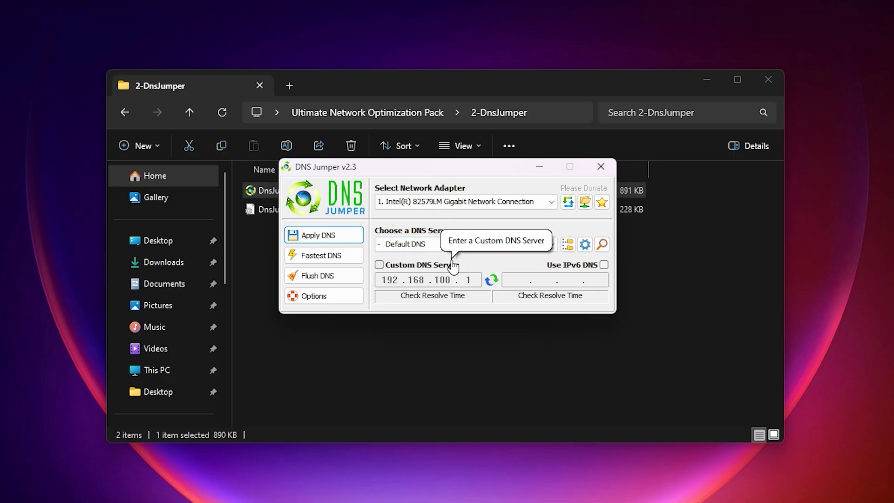
{"action": "left_click", "coordinate": [540, 167]}
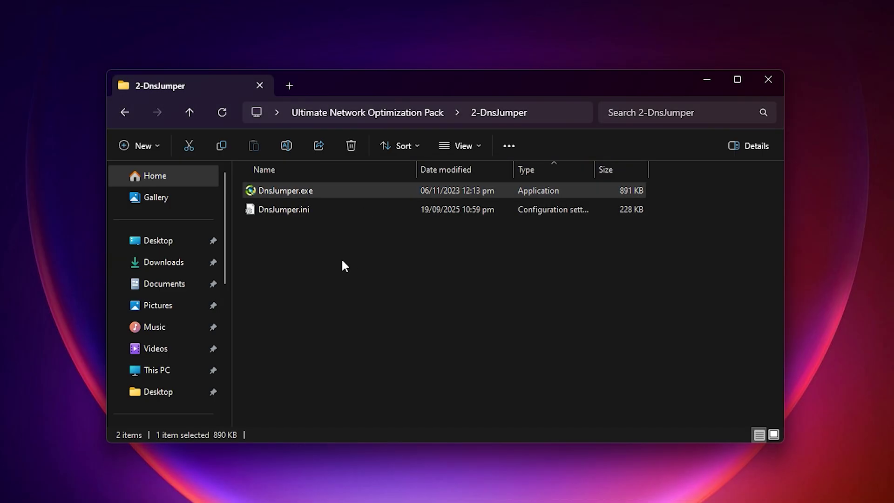
{"action": "key", "text": "BackSpace"}
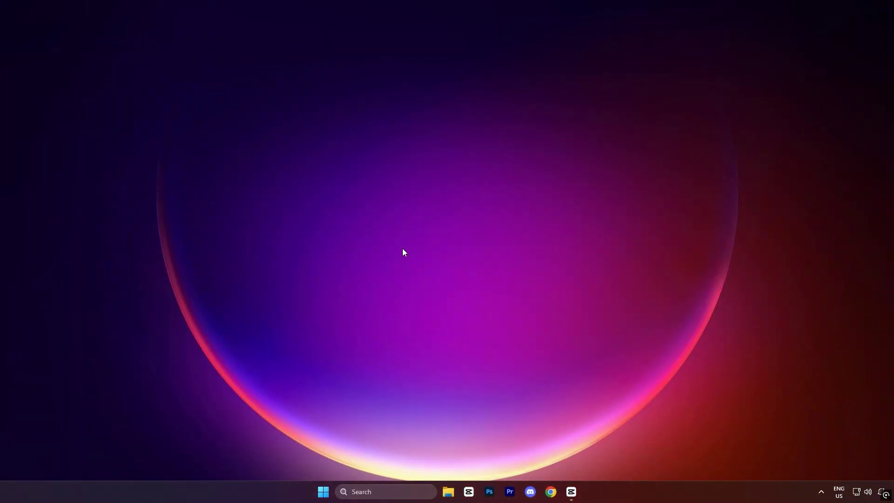
- Open Device Manager, expand Network adapters, and select the Intel 82579LM Gigabit Network Connection
{"action": "key", "text": "super"}
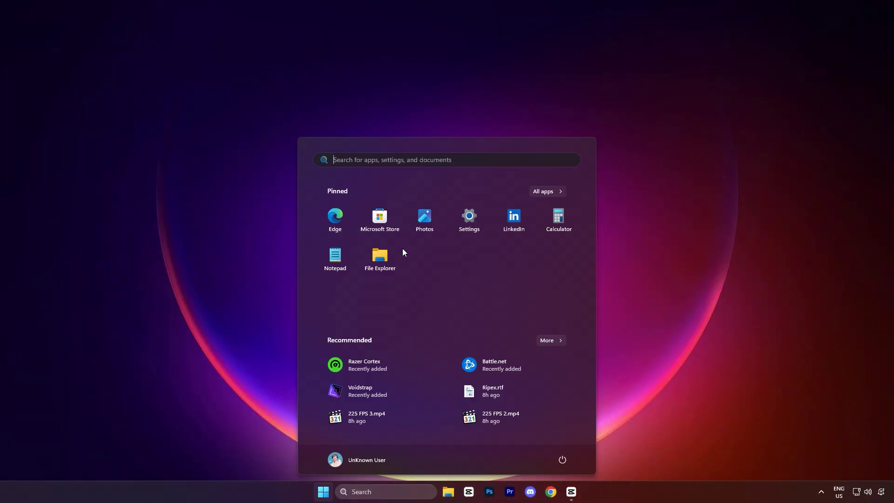
{"action": "type", "text": "device manager"}
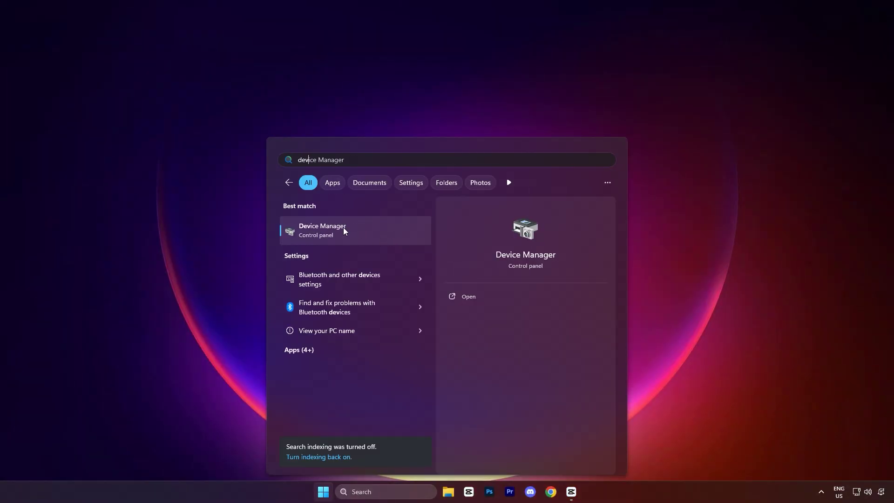
{"action": "left_click", "coordinate": [343, 227]}
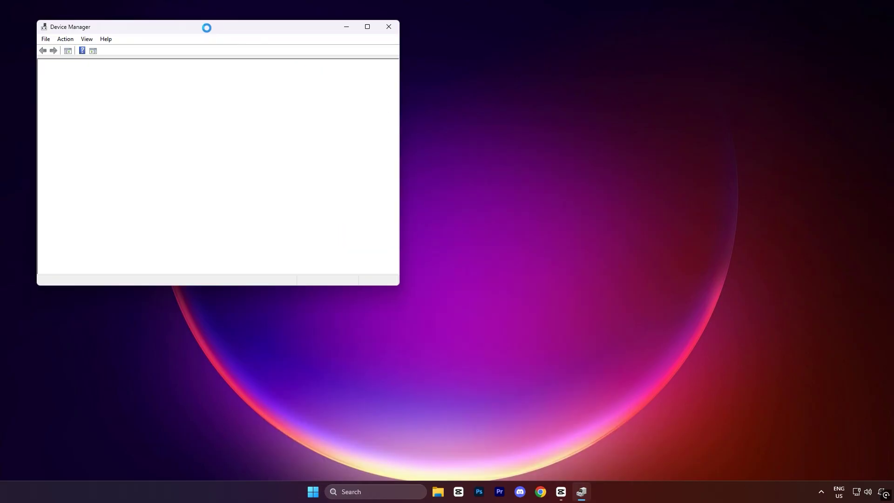
{"action": "left_click_drag", "start_coordinate": [210, 27], "coordinate": [420, 100]}
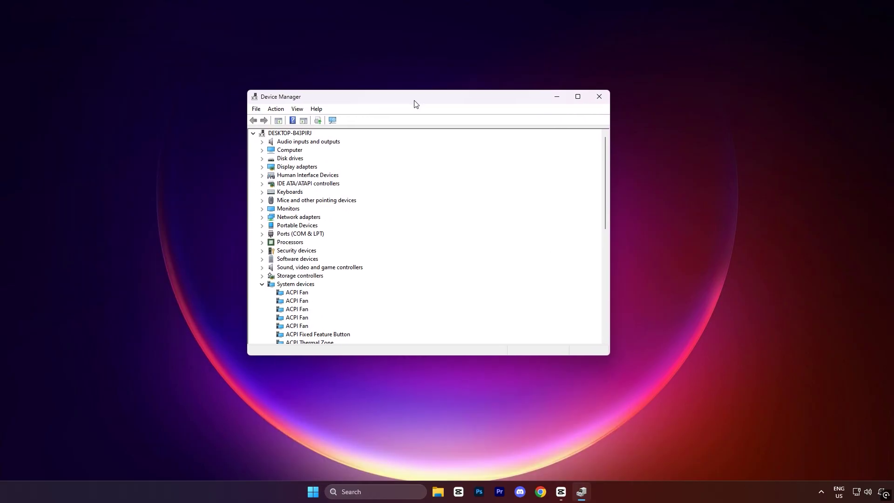
{"action": "double_click", "coordinate": [298, 216]}
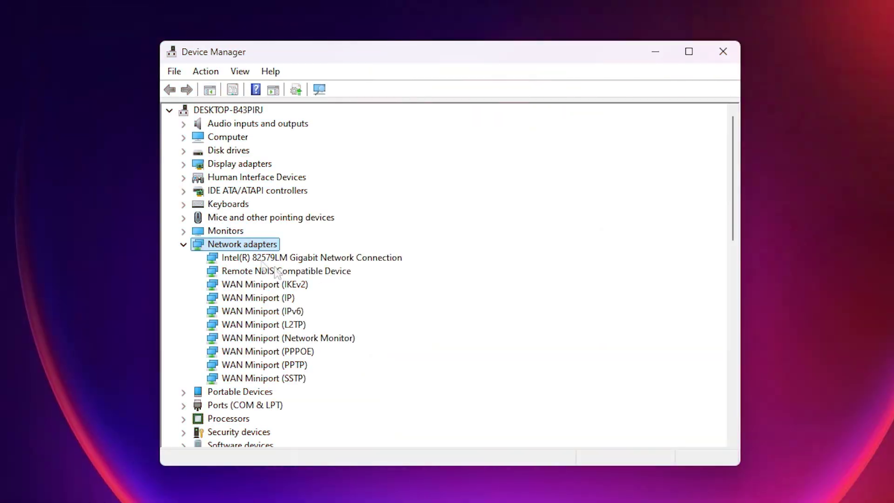
{"action": "left_click", "coordinate": [325, 259]}
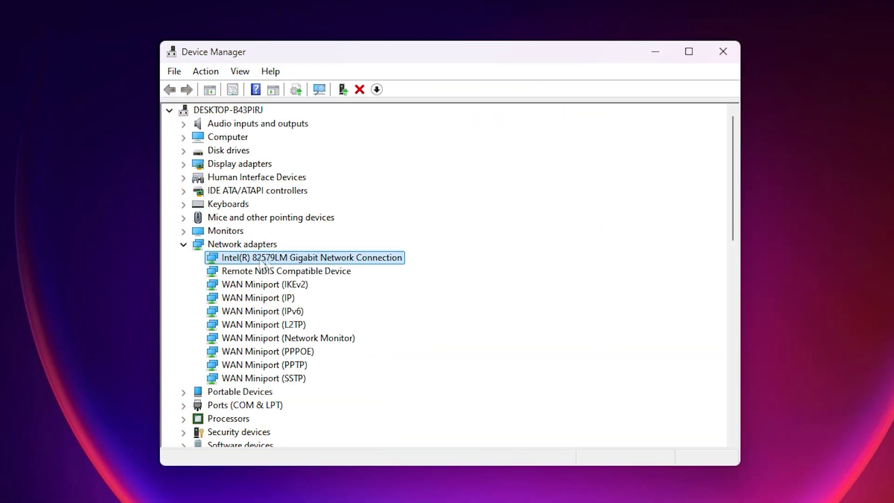
- Open the Intel 82579LM adapter's Properties, review Power Management, then go to Advanced
{"action": "right_click", "coordinate": [362, 261]}
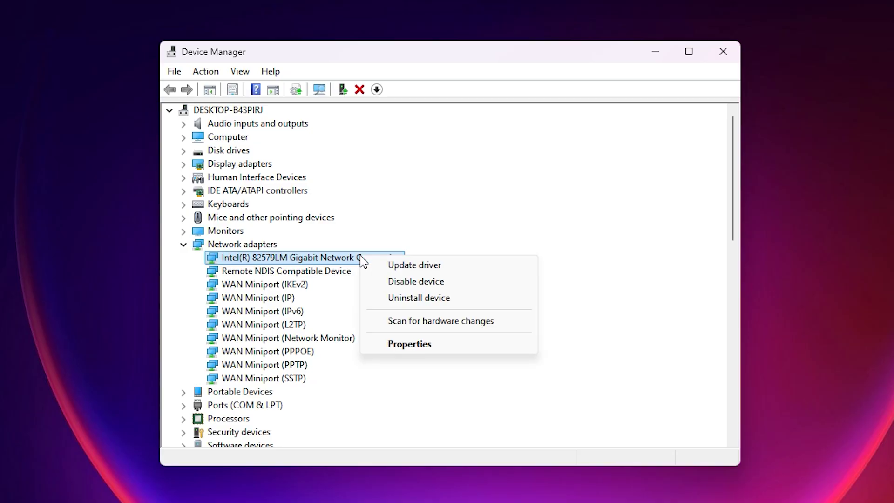
{"action": "left_click", "coordinate": [408, 344]}
{"action": "left_click", "coordinate": [517, 115]}
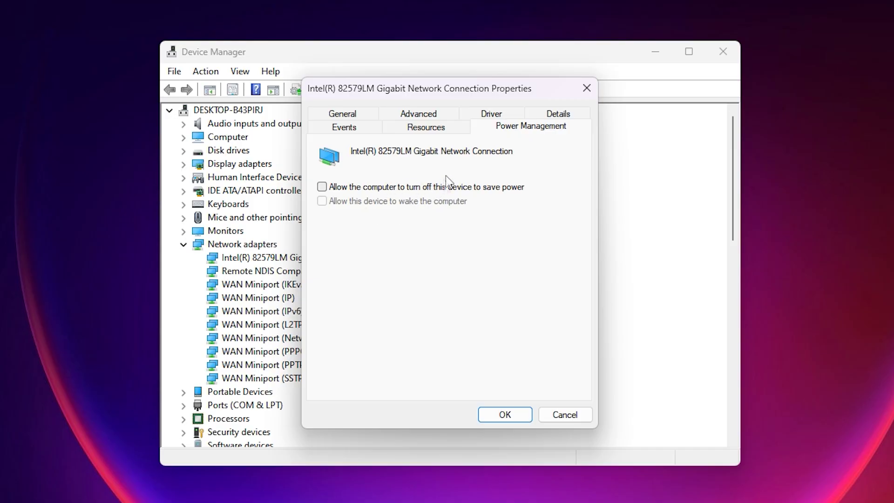
{"action": "left_click", "coordinate": [430, 117]}
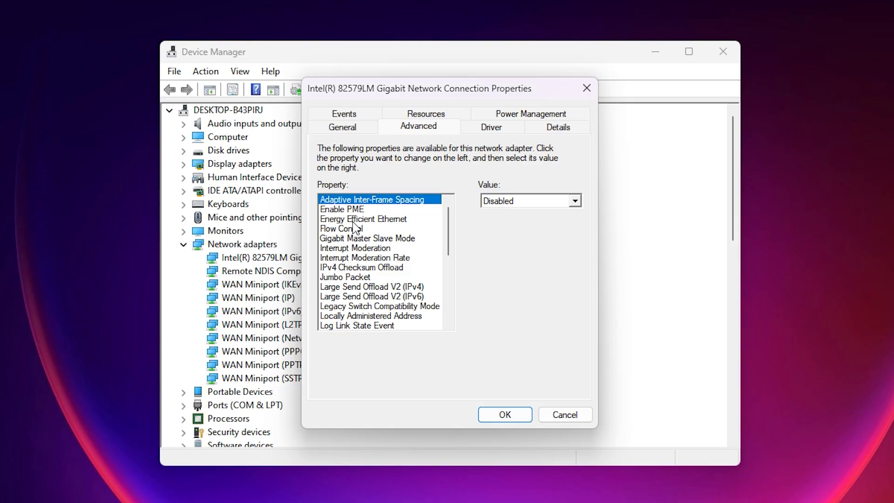
- Confirm Adaptive Inter-Frame Spacing is Disabled and set Energy Efficient Ethernet to Off
{"action": "left_click", "coordinate": [531, 201]}
{"action": "left_click", "coordinate": [520, 200]}
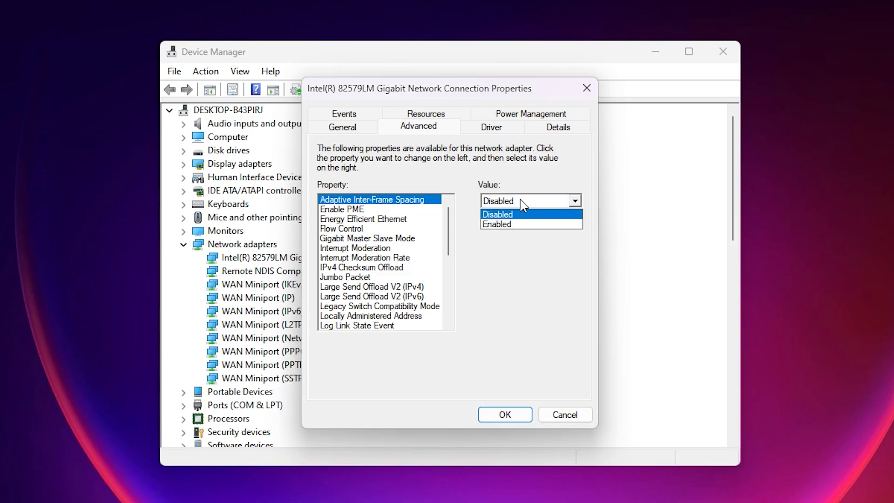
{"action": "left_click", "coordinate": [379, 219]}
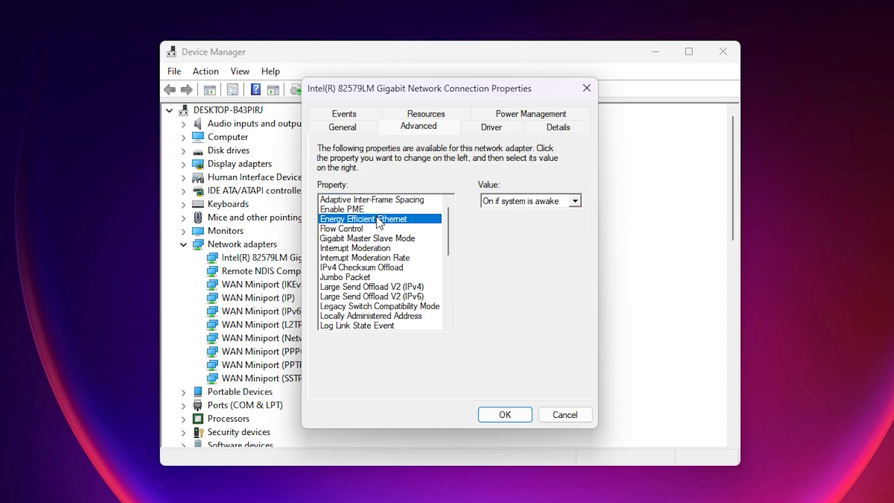
{"action": "left_click", "coordinate": [526, 201]}
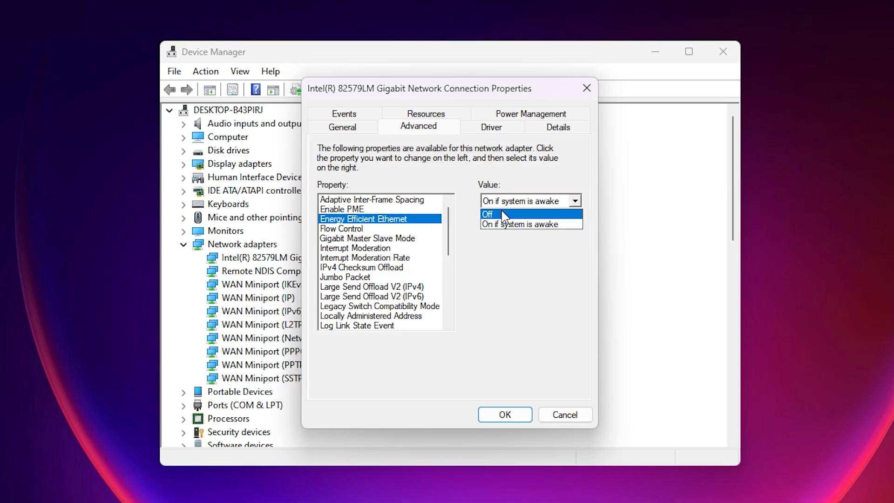
{"action": "left_click", "coordinate": [510, 216]}
- Set Flow Control to Disabled and check the Gigabit Master Slave Mode options
{"action": "left_click", "coordinate": [342, 228]}
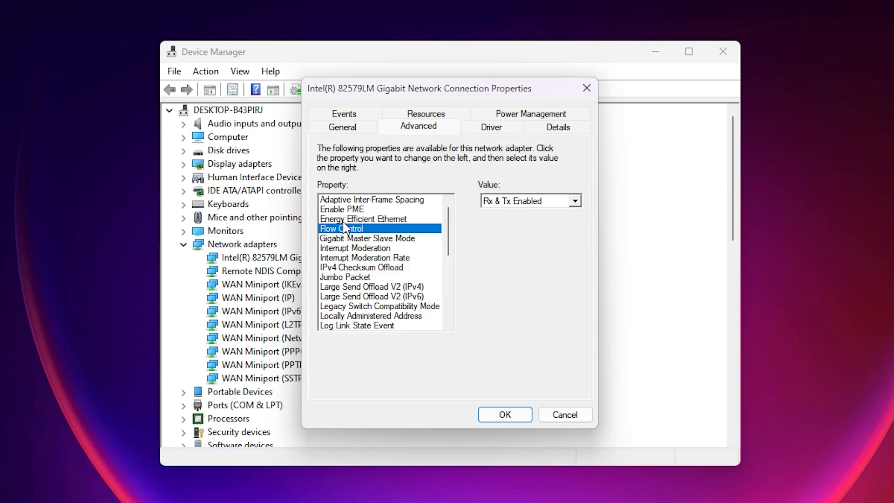
{"action": "left_click", "coordinate": [508, 201]}
{"action": "left_click", "coordinate": [497, 214]}
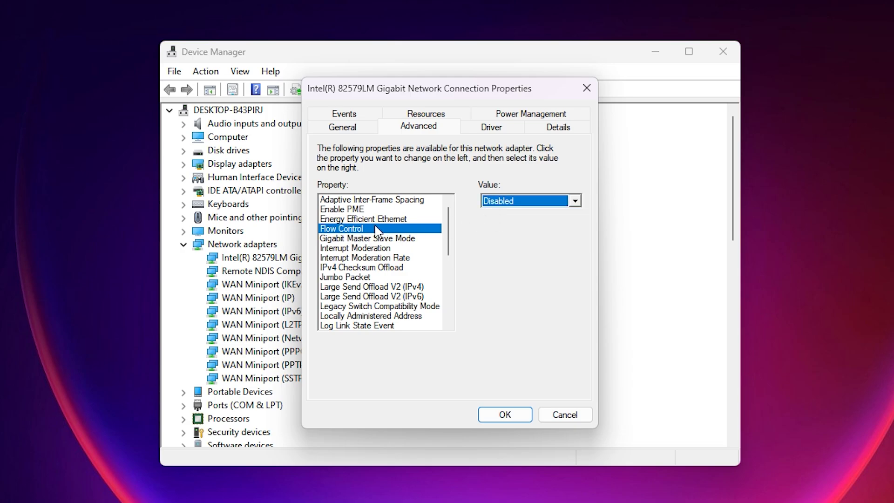
{"action": "left_click", "coordinate": [374, 240]}
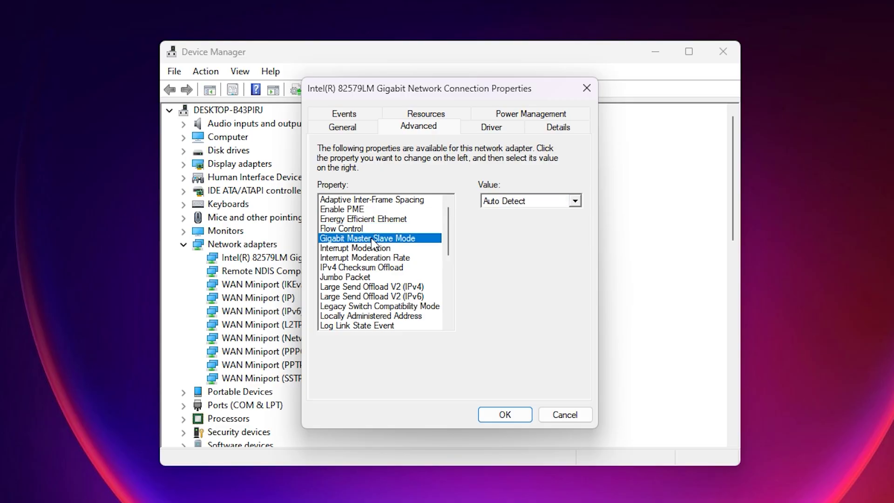
{"action": "left_click", "coordinate": [498, 203]}
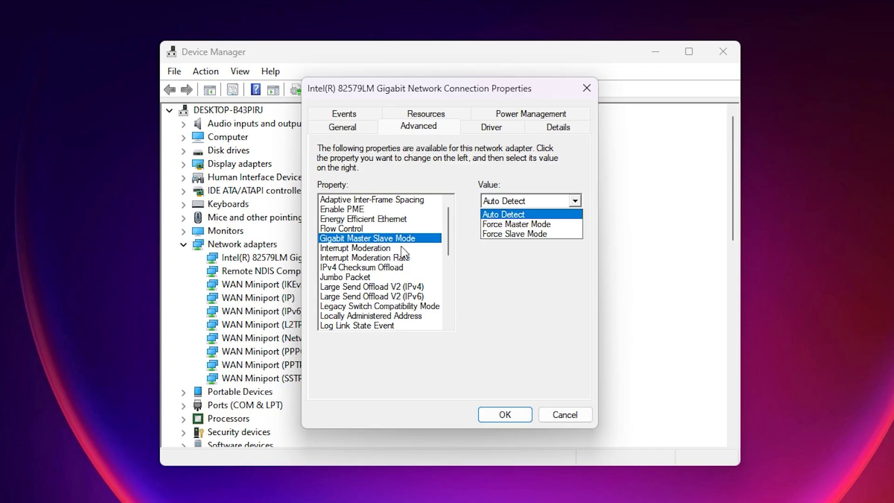
- Check Interrupt Moderation and keep Interrupt Moderation Rate at Adaptive
{"action": "left_click", "coordinate": [363, 248]}
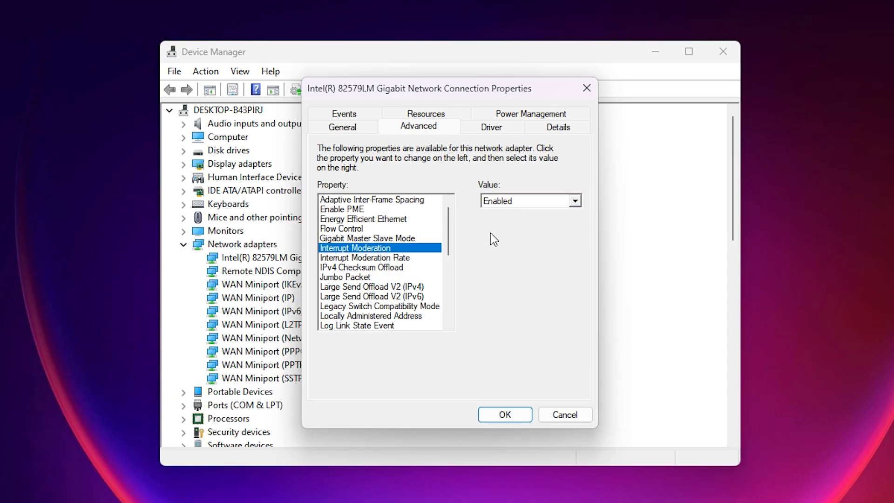
{"action": "left_click", "coordinate": [501, 202]}
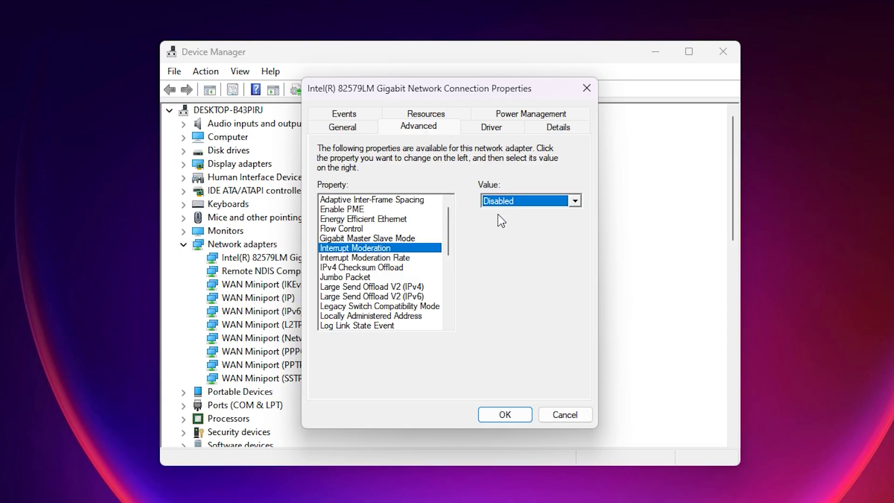
{"action": "left_click", "coordinate": [363, 258]}
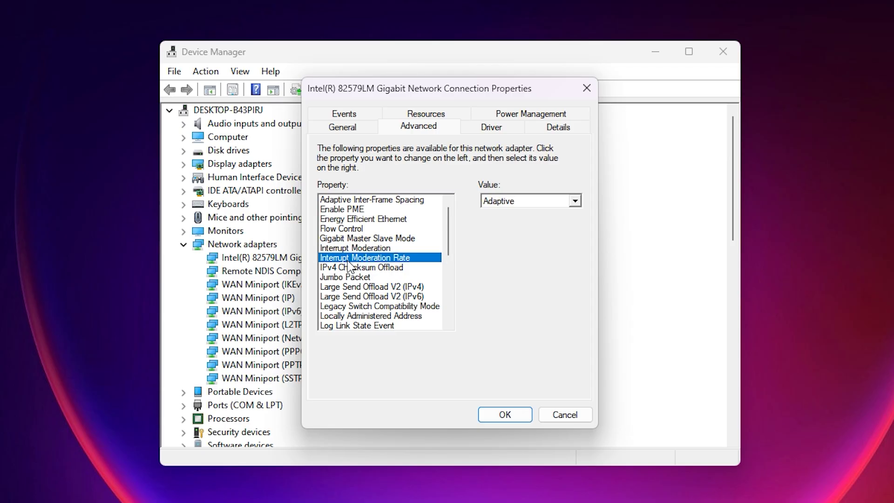
{"action": "left_click", "coordinate": [513, 201]}
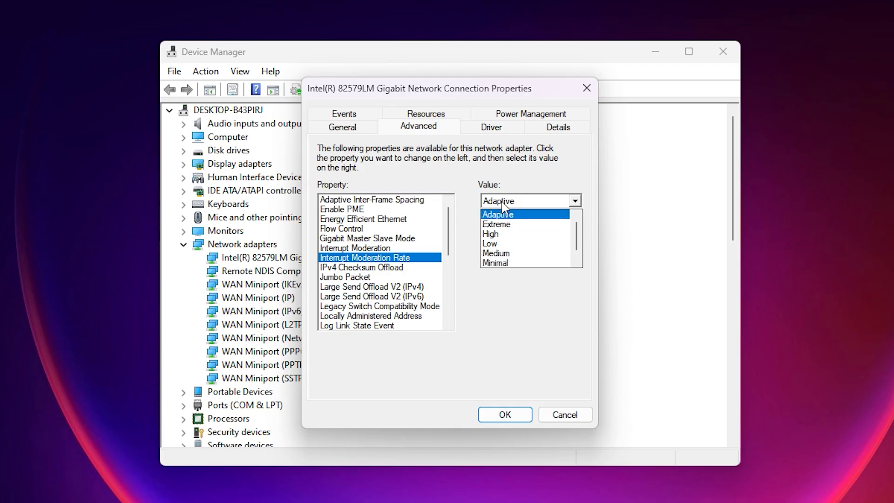
{"action": "left_click", "coordinate": [503, 213]}
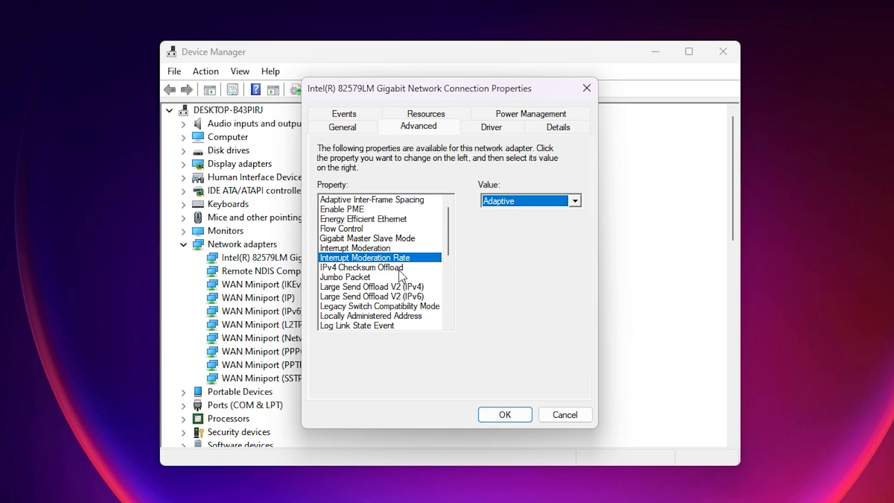
- Disable IPv4 Checksum Offload; confirm Jumbo Packet and Large Send Offload V2 (IPv4/IPv6) are Disabled
{"action": "left_click", "coordinate": [361, 268]}
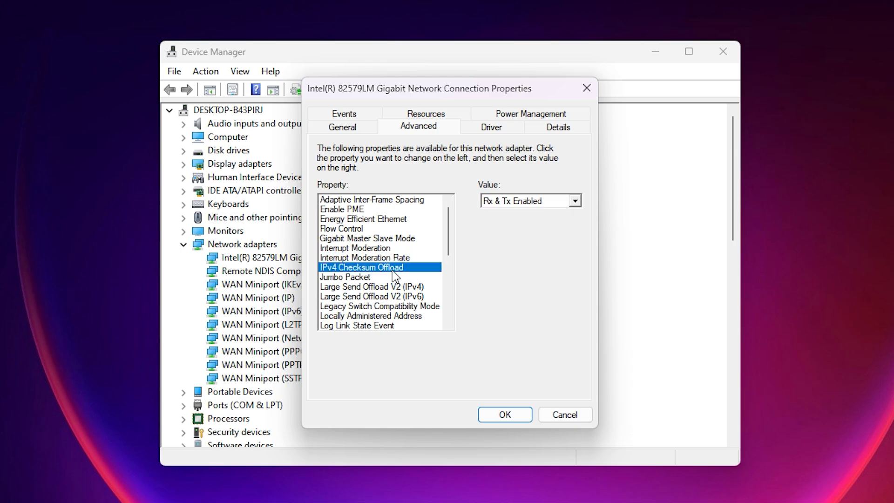
{"action": "left_click", "coordinate": [531, 200]}
{"action": "left_click", "coordinate": [500, 214]}
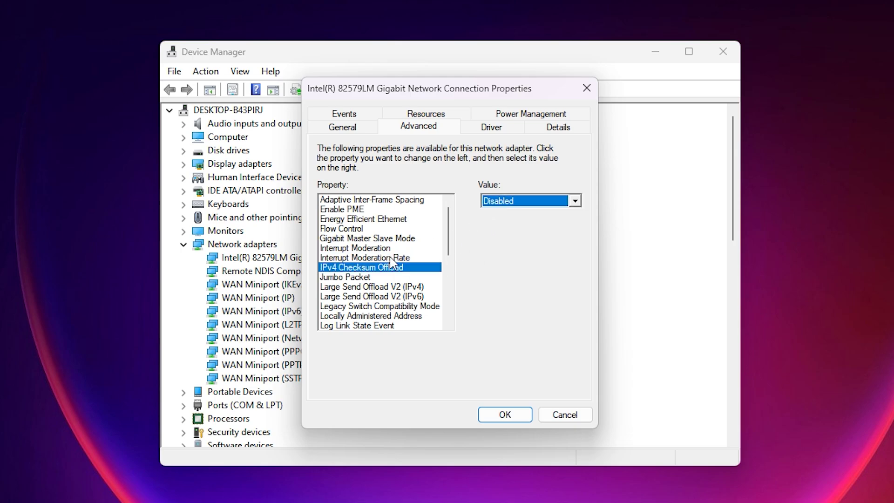
{"action": "scroll", "coordinate": [392, 258], "scroll_direction": "down", "scroll_amount": 1}
{"action": "left_click", "coordinate": [364, 249]}
{"action": "left_click", "coordinate": [531, 201]}
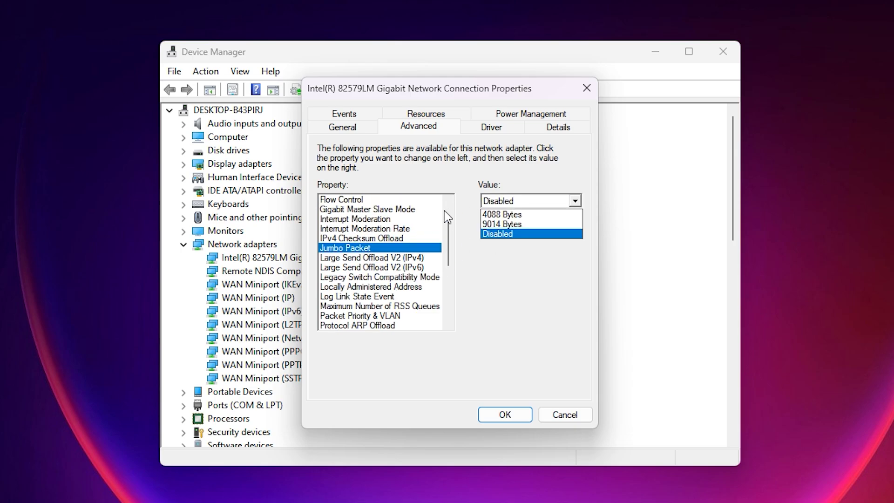
{"action": "left_click", "coordinate": [346, 259]}
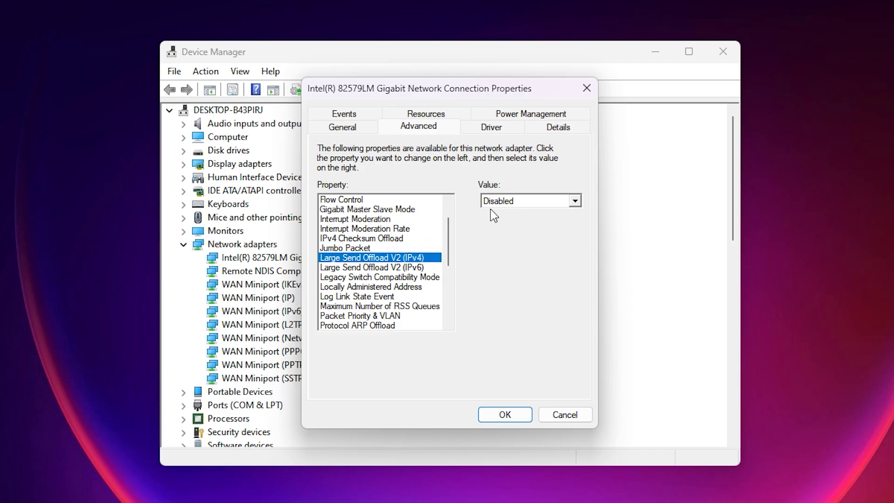
{"action": "left_click", "coordinate": [389, 268]}
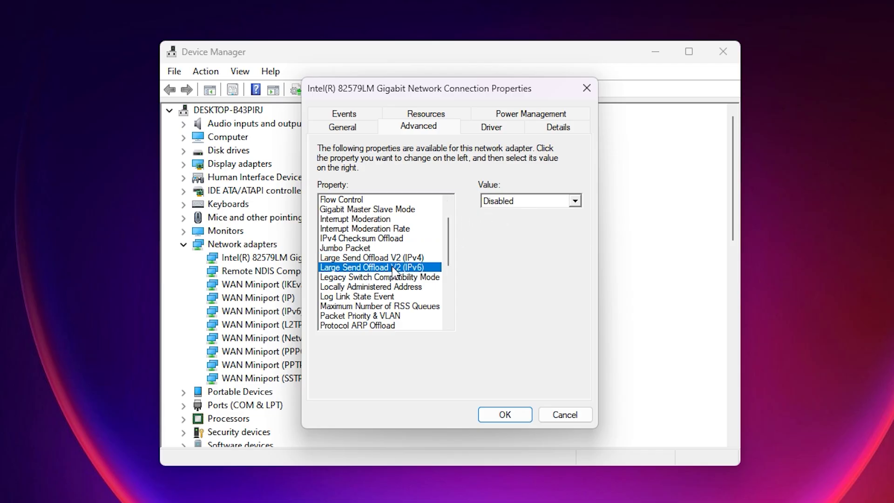
{"action": "scroll", "coordinate": [413, 265], "scroll_direction": "down", "scroll_amount": 1}
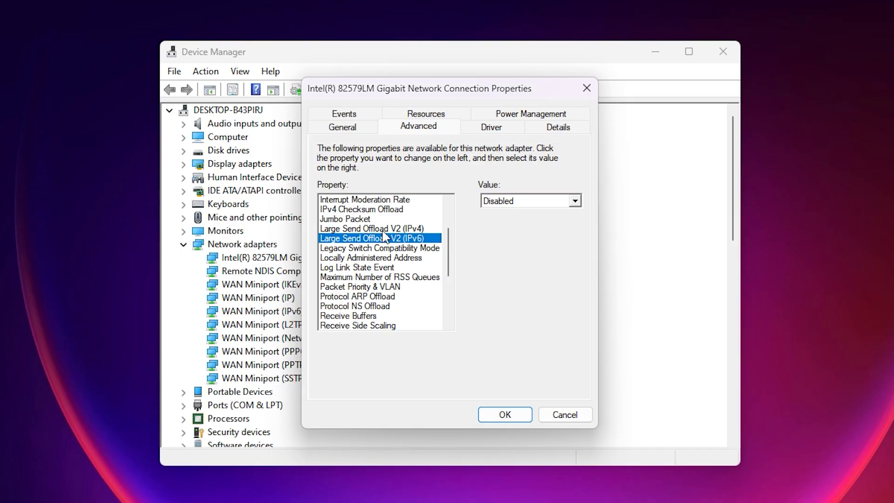
{"action": "scroll", "coordinate": [385, 238], "scroll_direction": "down", "scroll_amount": 1}
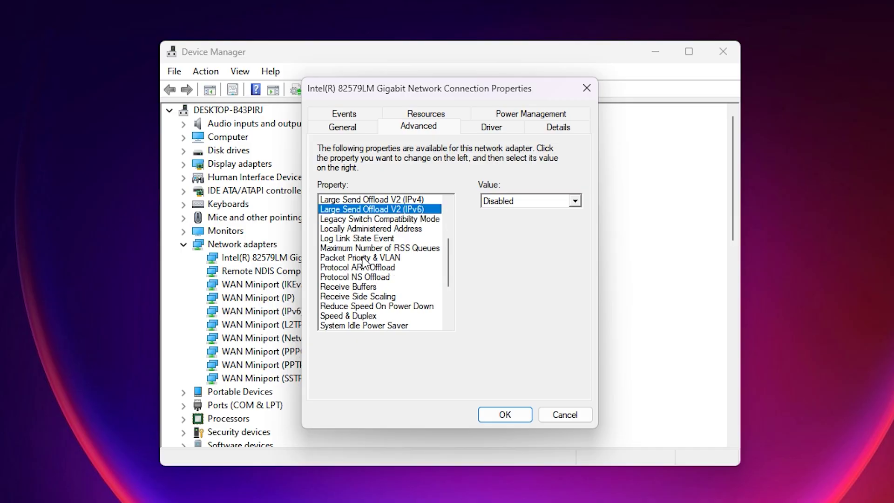
- Confirm Receive Buffers is 256 and set Packet Priority & VLAN to Packet Priority & VLAN Enabled
{"action": "left_click", "coordinate": [369, 287]}
{"action": "left_click_drag", "start_coordinate": [509, 200], "coordinate": [481, 199]}
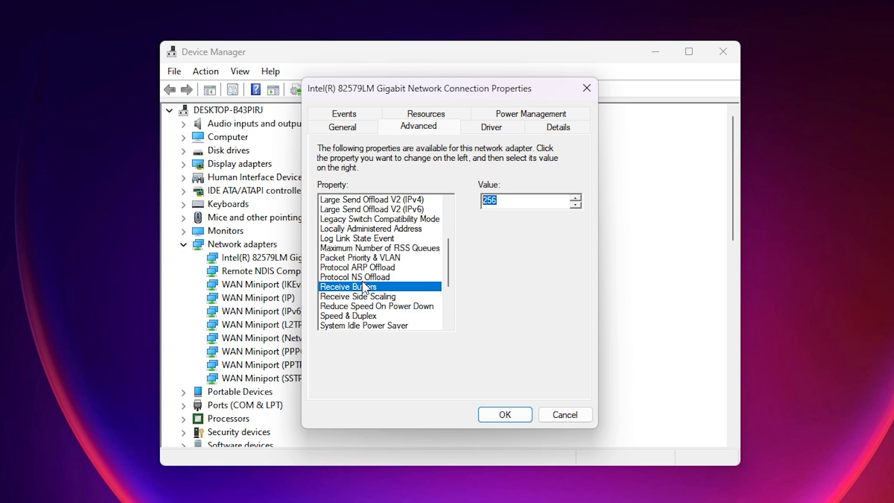
{"action": "left_click", "coordinate": [369, 258]}
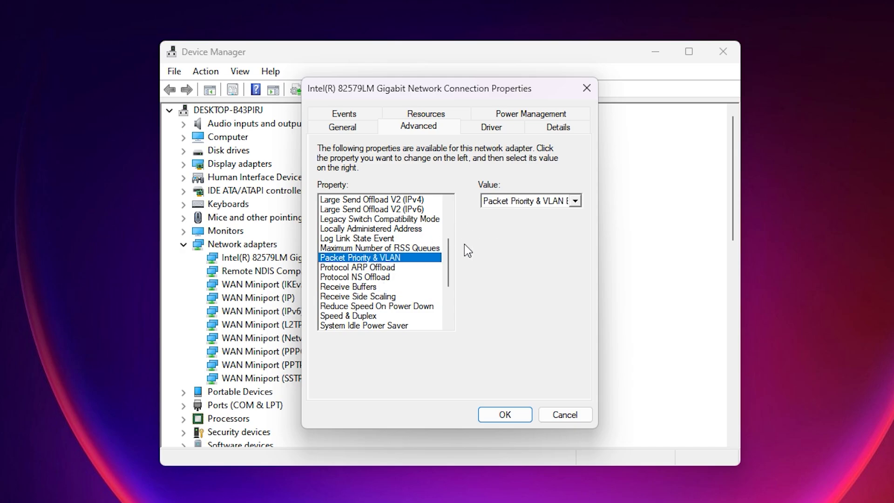
{"action": "left_click", "coordinate": [516, 204]}
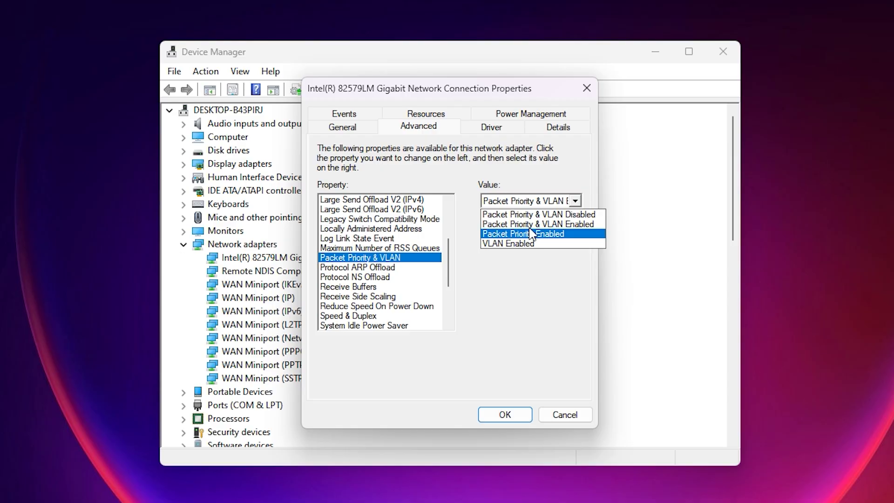
{"action": "left_click", "coordinate": [522, 225]}
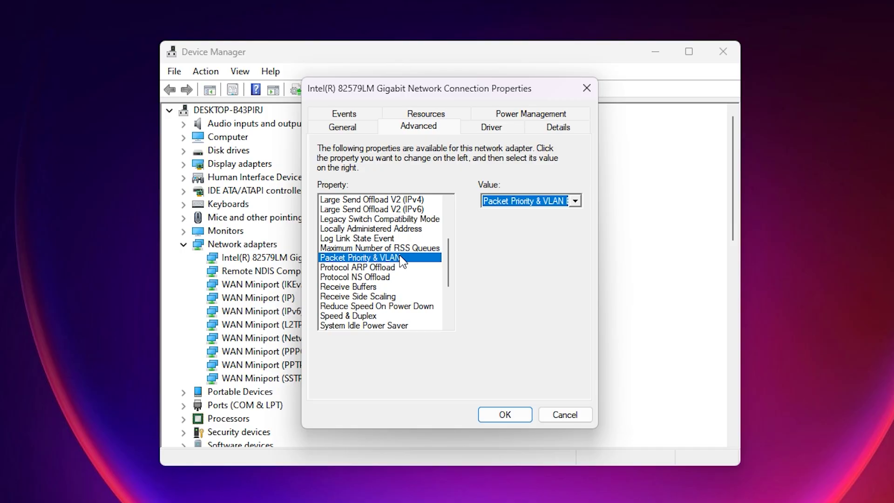
{"action": "scroll", "coordinate": [378, 283], "scroll_direction": "down", "scroll_amount": 1}
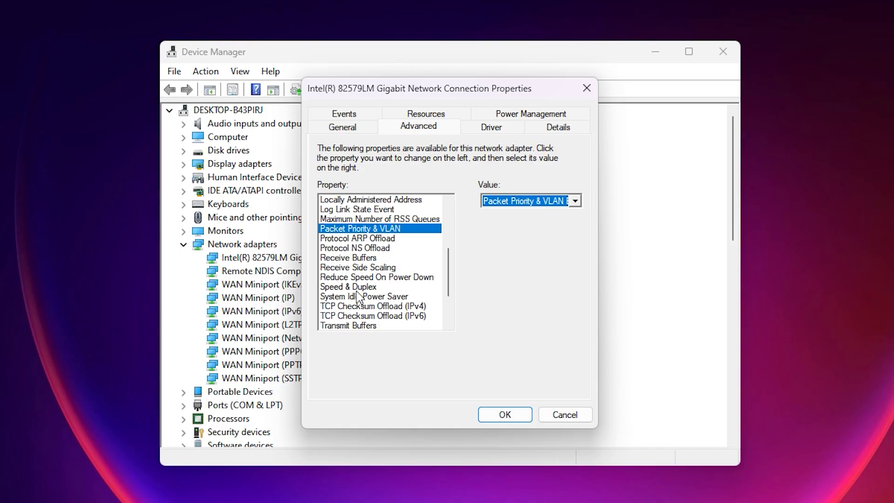
- Keep the adapter's Speed & Duplex setting at Auto Negotiation
{"action": "left_click", "coordinate": [358, 287]}
{"action": "left_click", "coordinate": [512, 203]}
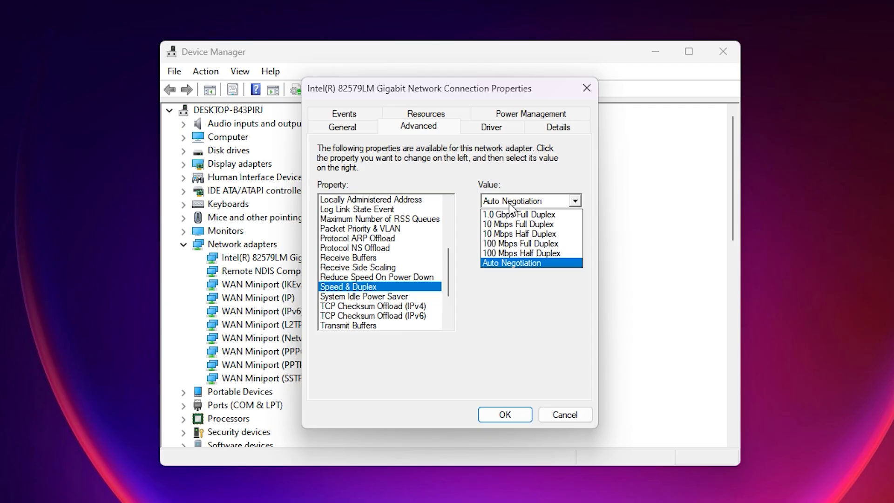
{"action": "left_click", "coordinate": [382, 290]}
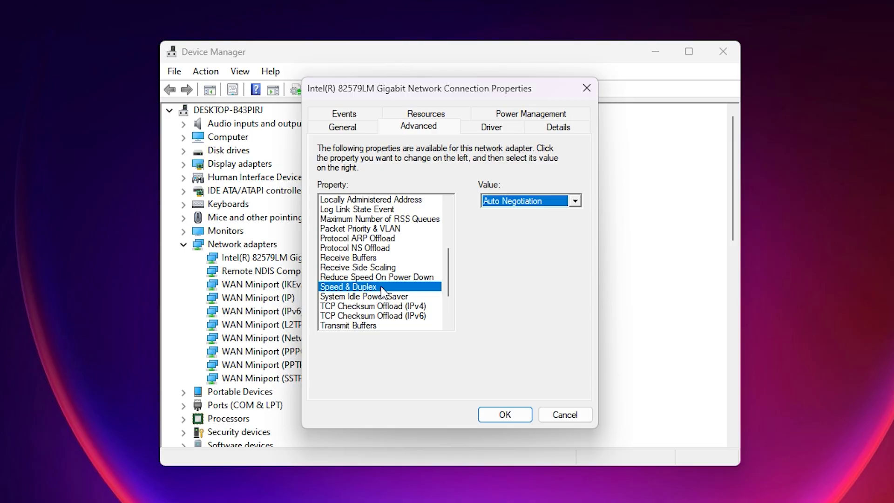
- Set TCP Checksum Offload (IPv4) and (IPv6) to Disabled
{"action": "left_click", "coordinate": [389, 308]}
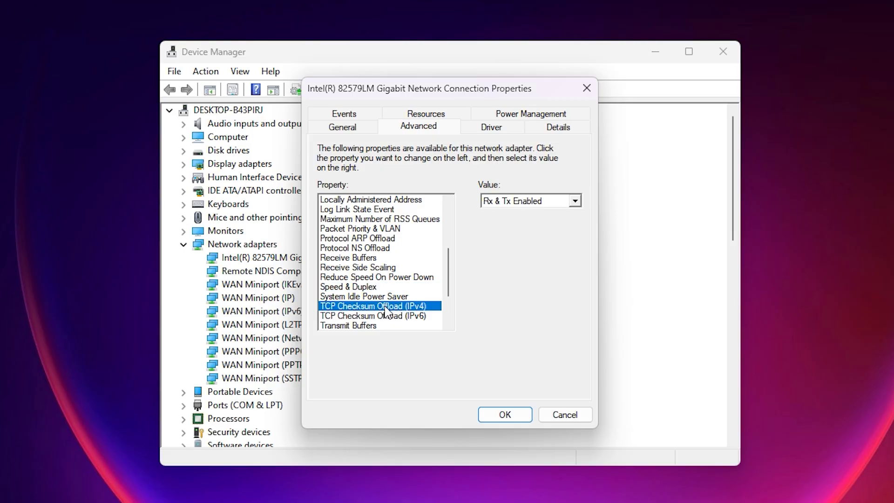
{"action": "left_click", "coordinate": [518, 203]}
{"action": "left_click", "coordinate": [395, 316]}
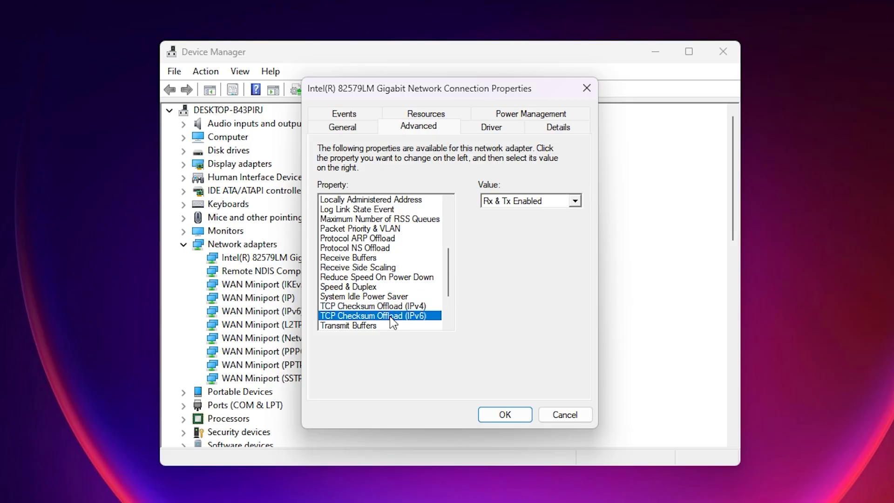
{"action": "left_click", "coordinate": [530, 202]}
{"action": "left_click", "coordinate": [503, 214]}
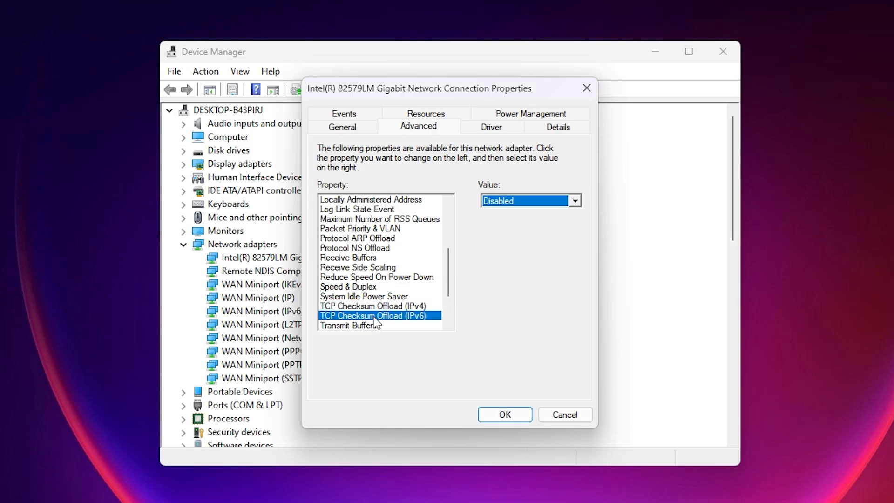
{"action": "scroll", "coordinate": [381, 321], "scroll_direction": "down", "scroll_amount": 2}
- Set UDP Checksum Offload (IPv4) and (IPv6) to Disabled
{"action": "left_click", "coordinate": [377, 277]}
{"action": "left_click", "coordinate": [529, 202]}
{"action": "left_click", "coordinate": [509, 215]}
{"action": "left_click", "coordinate": [399, 288]}
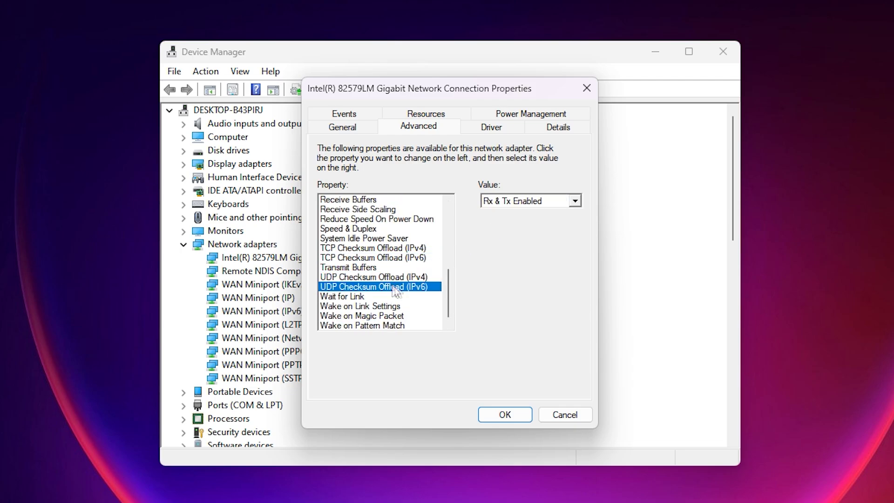
{"action": "left_click", "coordinate": [501, 205]}
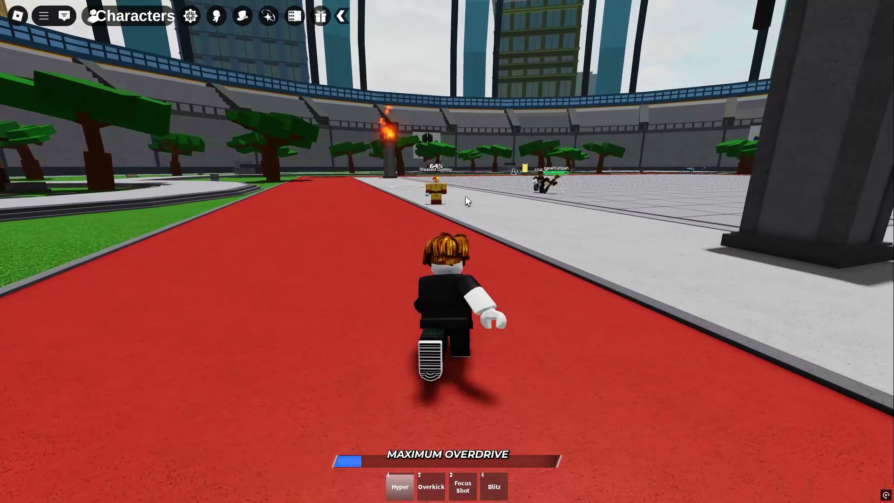
- Run the avatar forward across the stadium with W, firing Focus Shot (3) toward opponents
{"action": "key", "text": "w"}
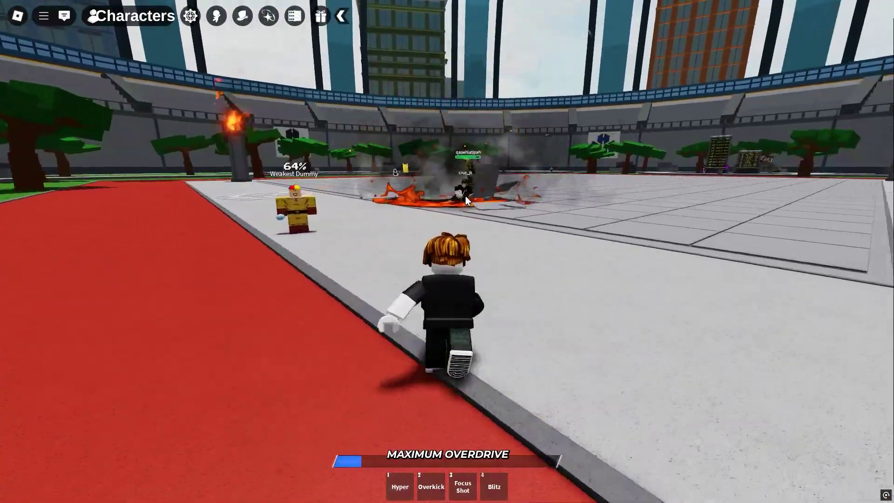
{"action": "key", "text": "3"}
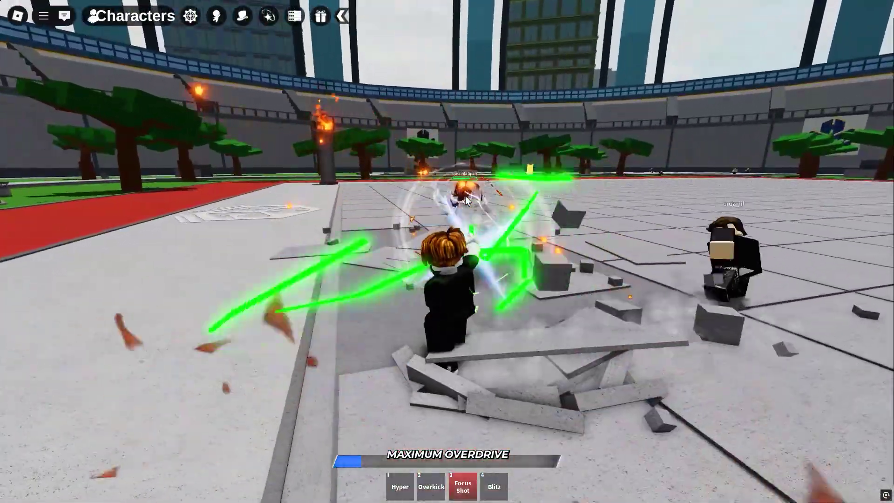
{"action": "key", "text": "w"}
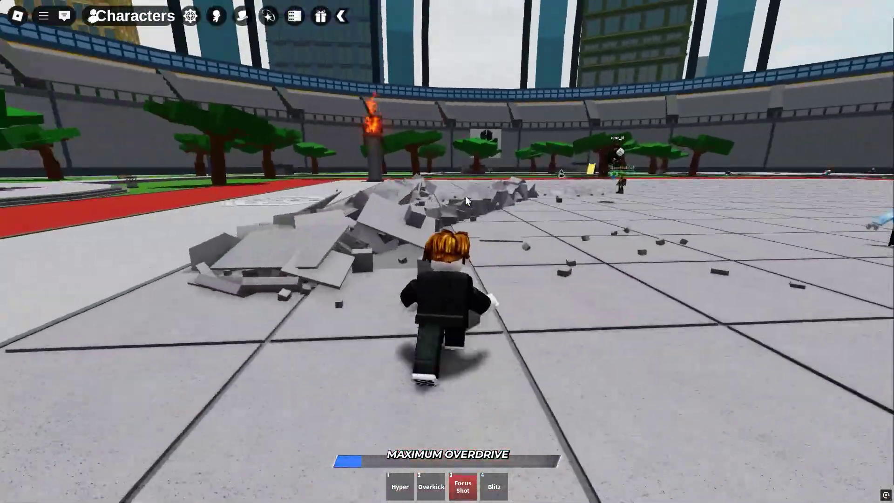
{"action": "key", "text": "w"}
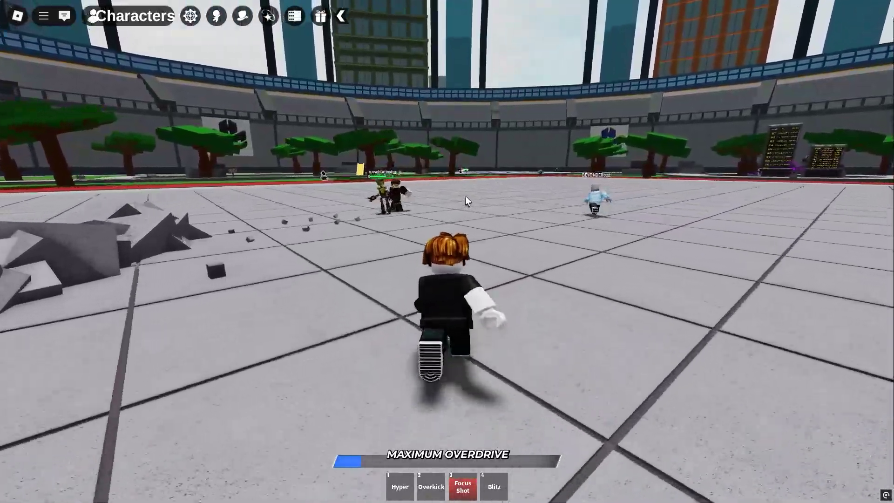
{"action": "key", "text": "w"}
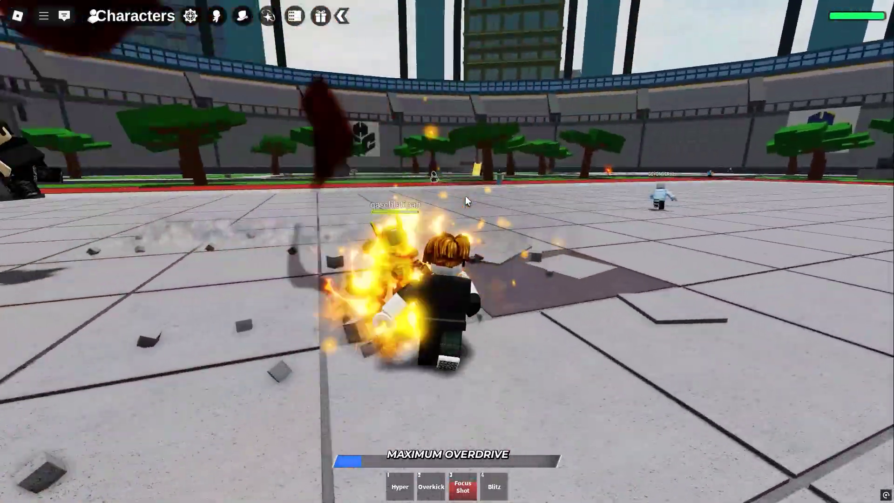